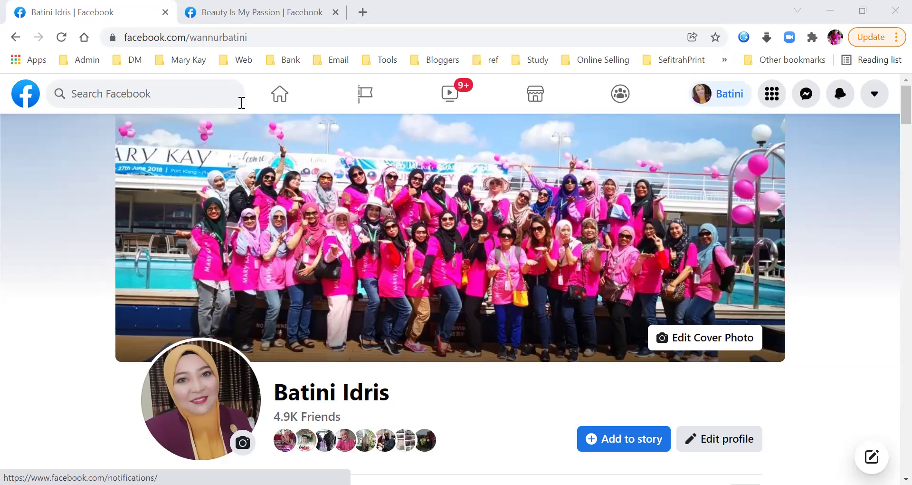
Step: Open Ads Manager from the Facebook home feed
{"action": "left_click", "coordinate": [283, 100]}
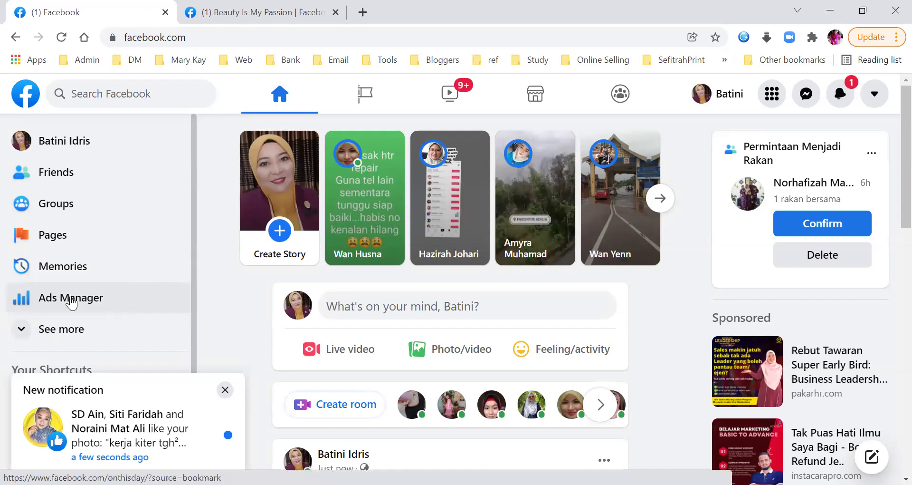
{"action": "left_click", "coordinate": [98, 323]}
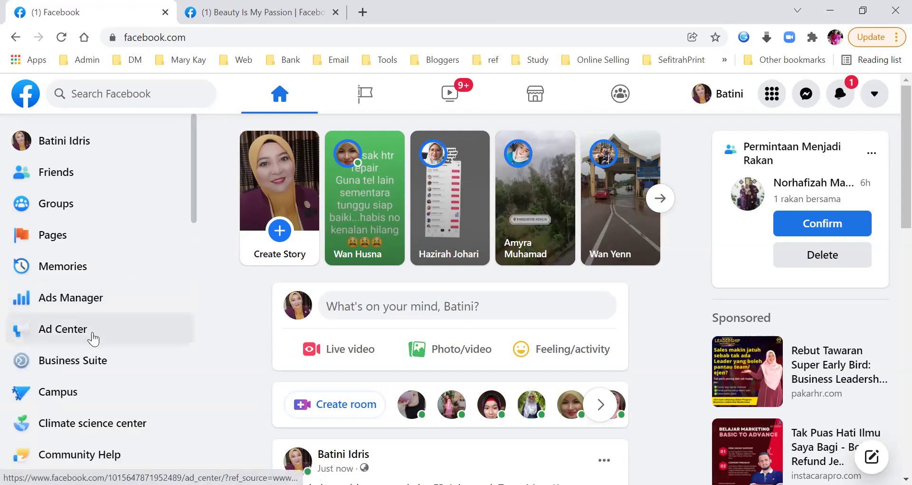
{"action": "left_click", "coordinate": [97, 299]}
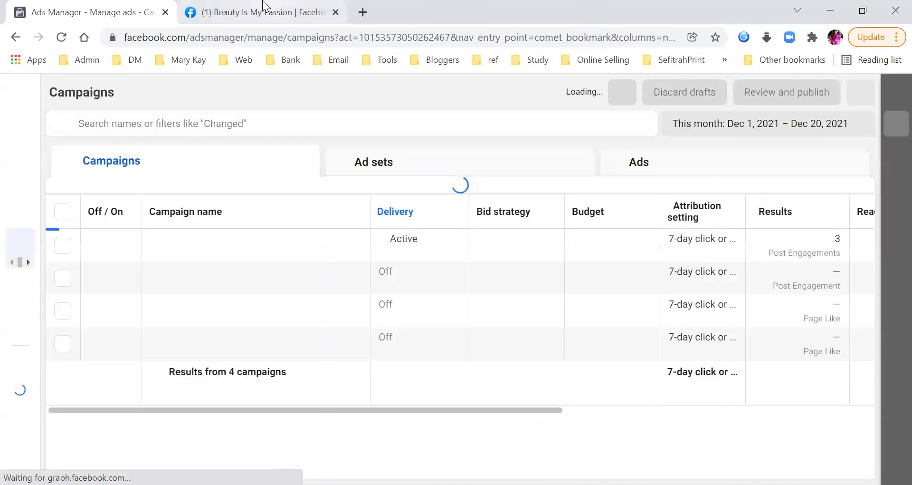
Step: Look through the Beauty Is My Passion page for a post that offers the option to boost it
{"action": "left_click", "coordinate": [264, 9]}
{"action": "scroll", "coordinate": [712, 275], "scroll_direction": "down", "scroll_amount": 8}
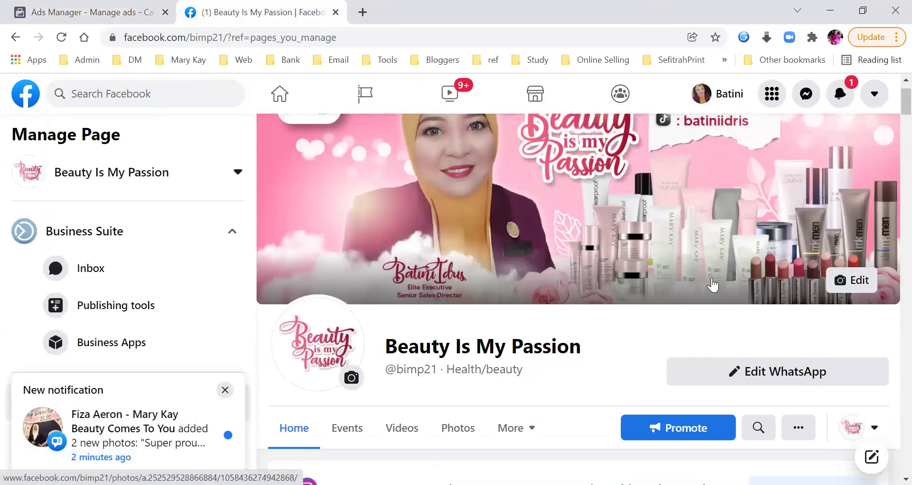
{"action": "scroll", "coordinate": [712, 277], "scroll_direction": "down", "scroll_amount": 15}
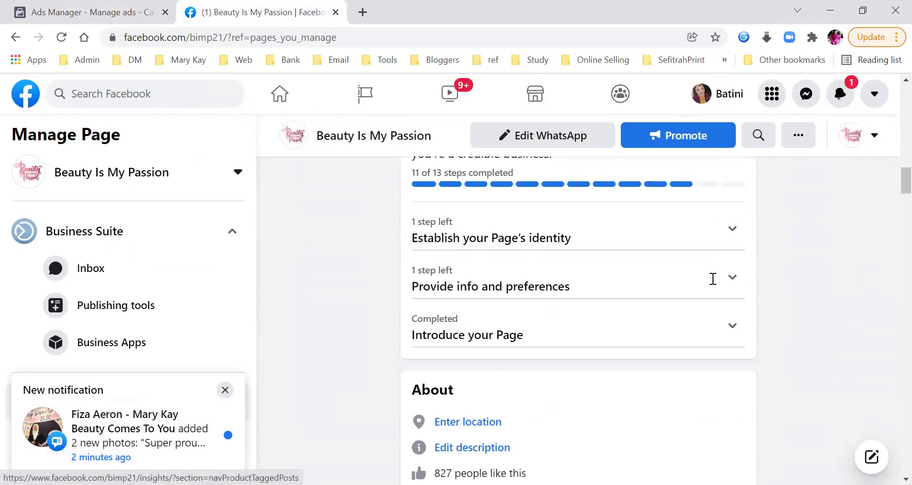
{"action": "scroll", "coordinate": [715, 284], "scroll_direction": "down", "scroll_amount": 15}
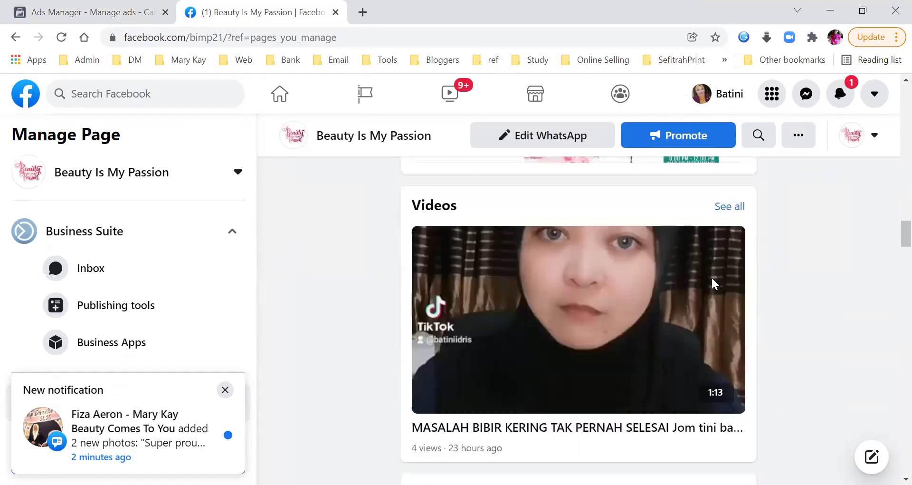
{"action": "scroll", "coordinate": [711, 283], "scroll_direction": "down", "scroll_amount": 12}
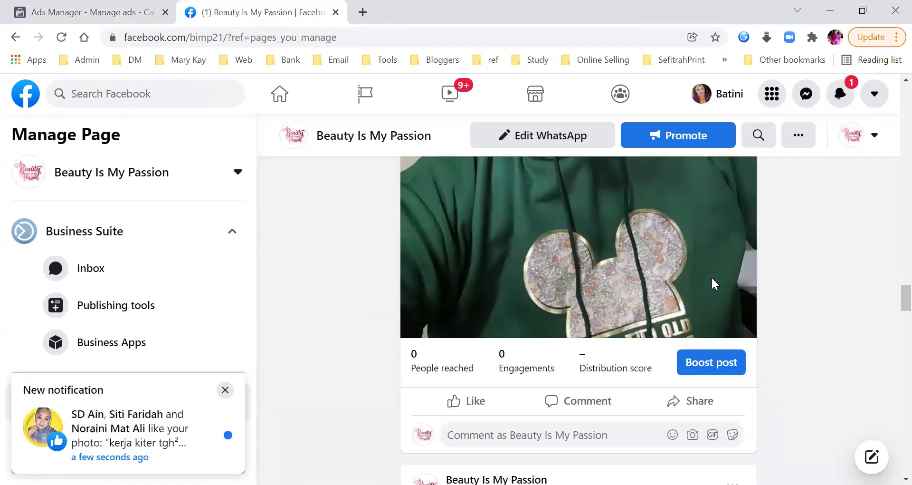
{"action": "scroll", "coordinate": [698, 398], "scroll_direction": "up", "scroll_amount": 2}
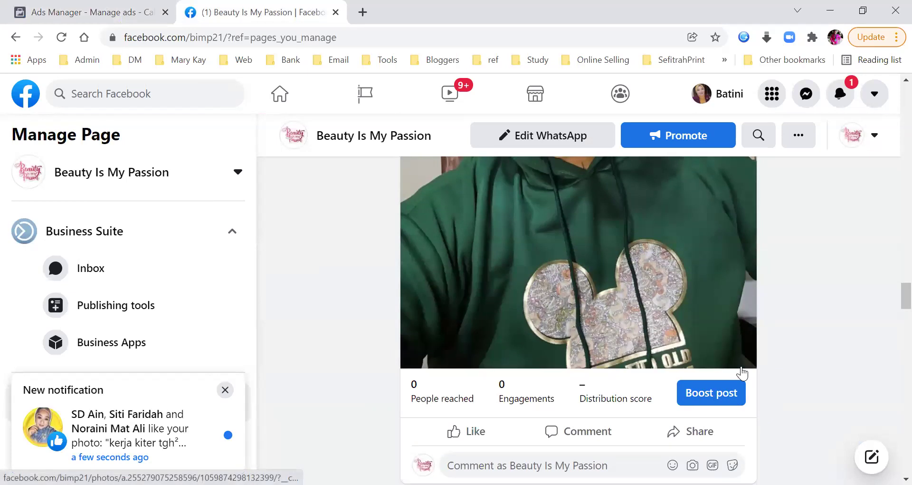
Step: Return to Ads Manager and open the ad account's payment settings to view its payment methods
{"action": "left_click", "coordinate": [105, 2]}
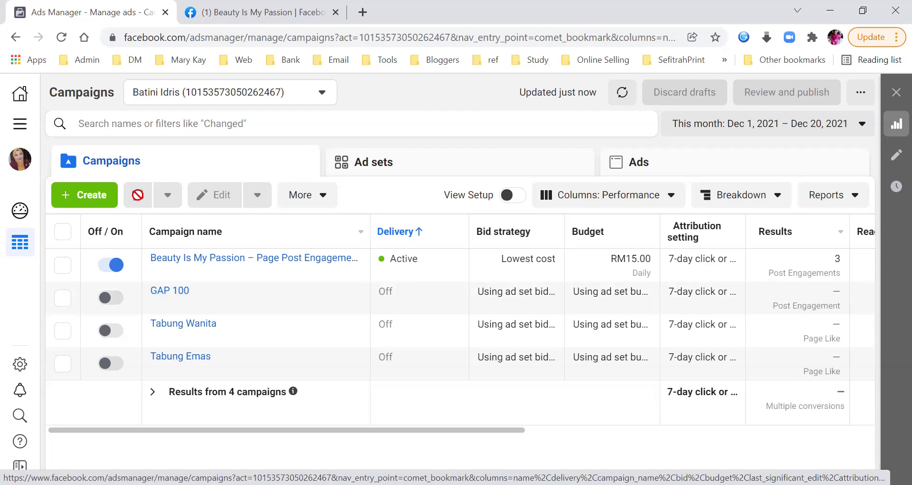
{"action": "left_click", "coordinate": [20, 364]}
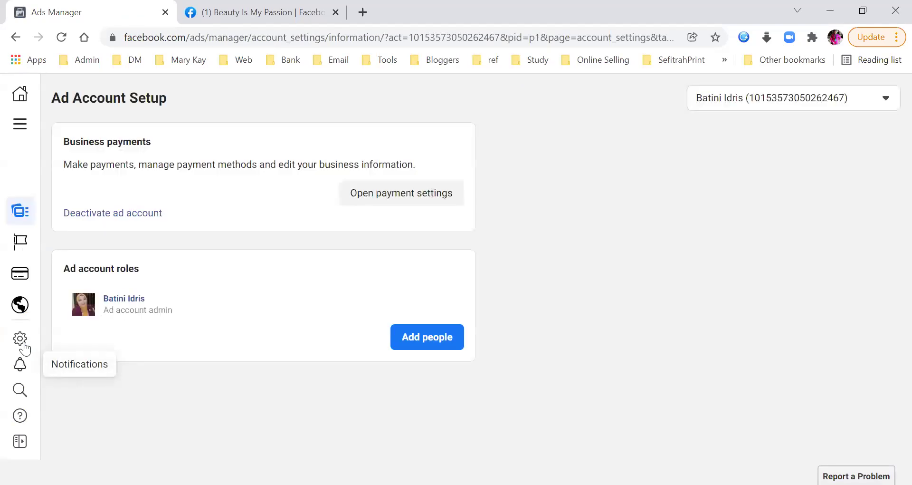
{"action": "left_click", "coordinate": [401, 200]}
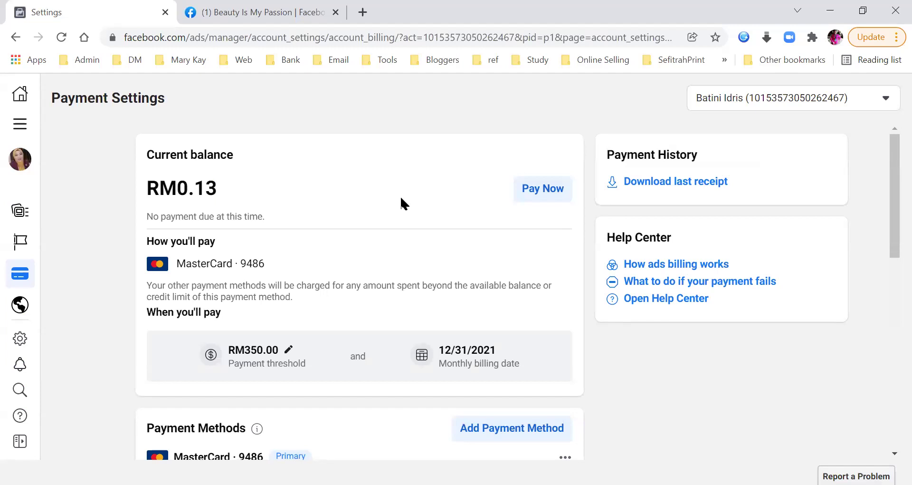
{"action": "scroll", "coordinate": [400, 196], "scroll_direction": "down", "scroll_amount": 3}
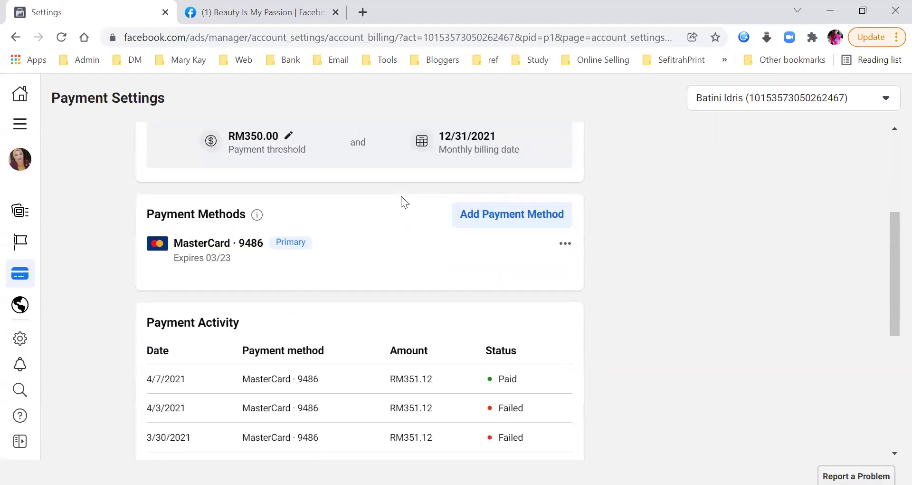
Step: Start adding a payment method with Malaysia, Malaysian Ringgit and Kuala Lumpur time, view the payment type options, and close the dialog
{"action": "left_click", "coordinate": [511, 219]}
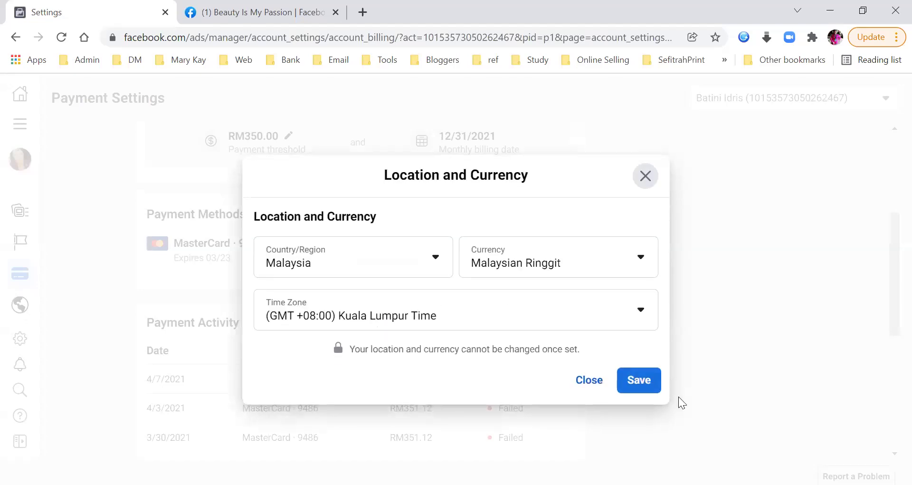
{"action": "left_click", "coordinate": [635, 380]}
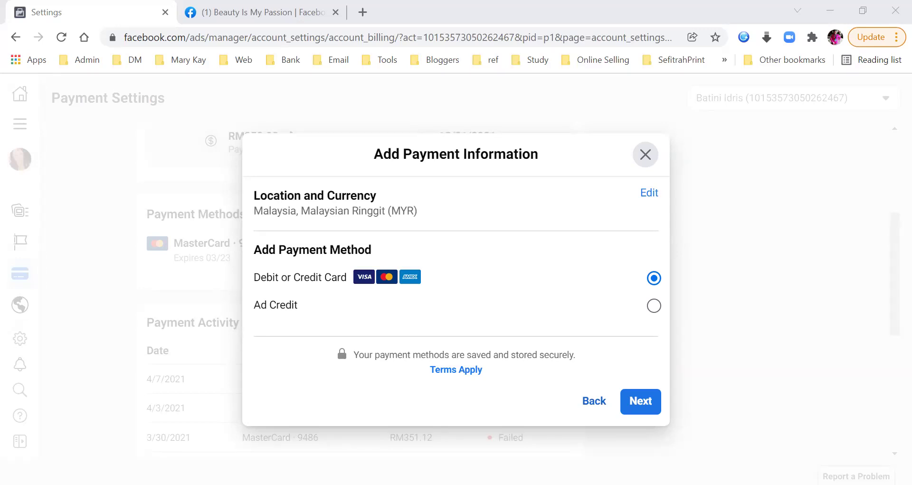
{"action": "left_click", "coordinate": [644, 157]}
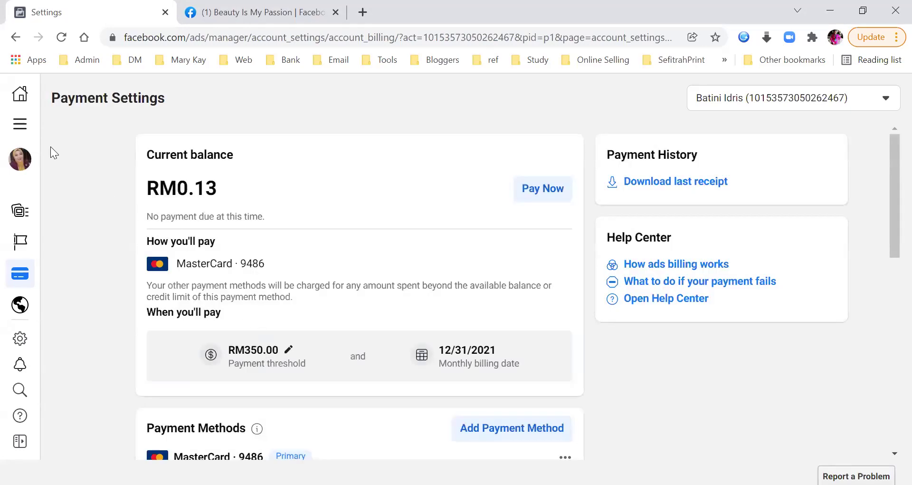
Step: Create a new campaign in Ads Manager with the Engagement objective and the Post engagement type
{"action": "left_click", "coordinate": [20, 123]}
{"action": "left_click", "coordinate": [96, 167]}
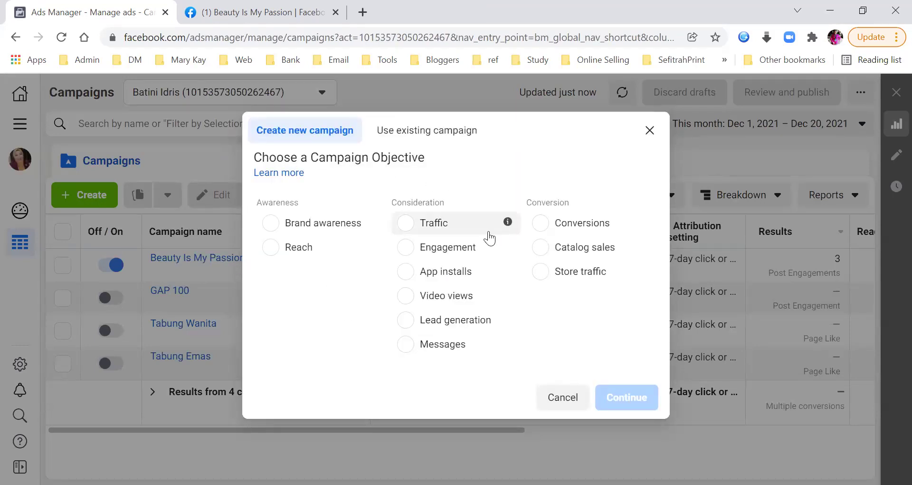
{"action": "left_click", "coordinate": [407, 247]}
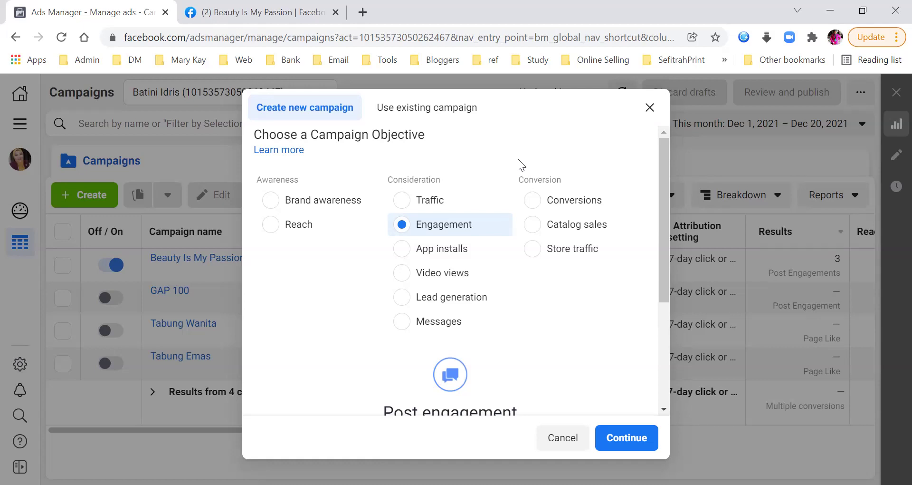
{"action": "mouse_move", "coordinate": [485, 251]}
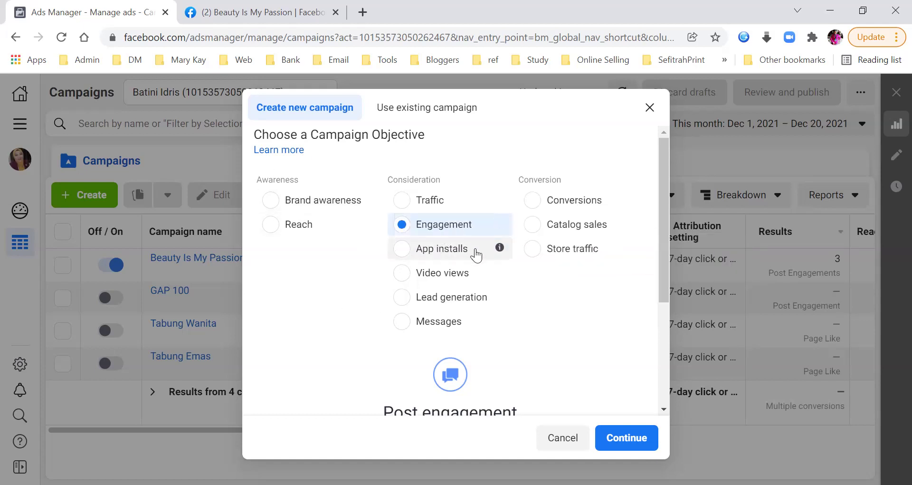
{"action": "scroll", "coordinate": [496, 316], "scroll_direction": "down", "scroll_amount": 4}
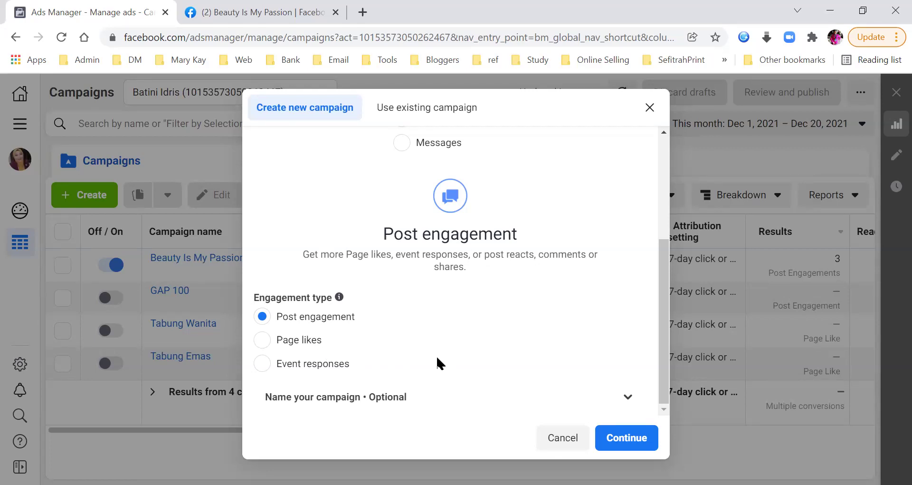
{"action": "left_click", "coordinate": [612, 430]}
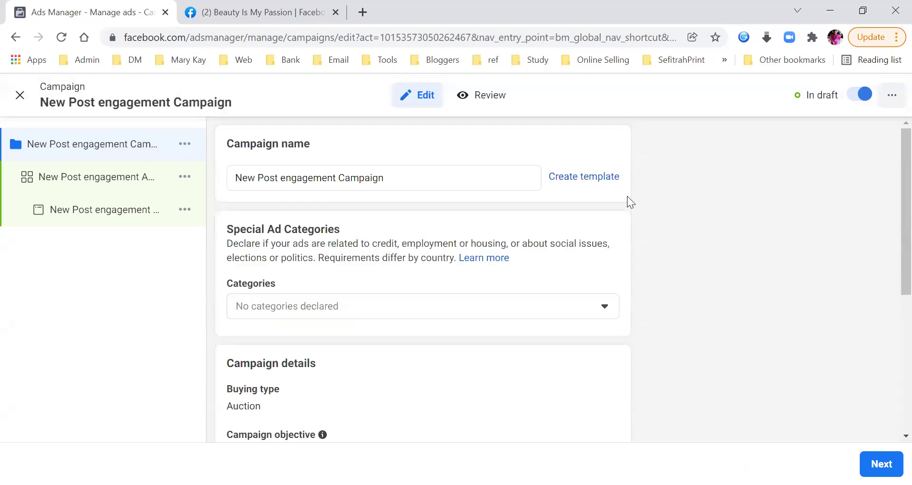
Step: Name the campaign "test"
{"action": "scroll", "coordinate": [599, 278], "scroll_direction": "down", "scroll_amount": 6}
{"action": "scroll", "coordinate": [577, 247], "scroll_direction": "up", "scroll_amount": 6}
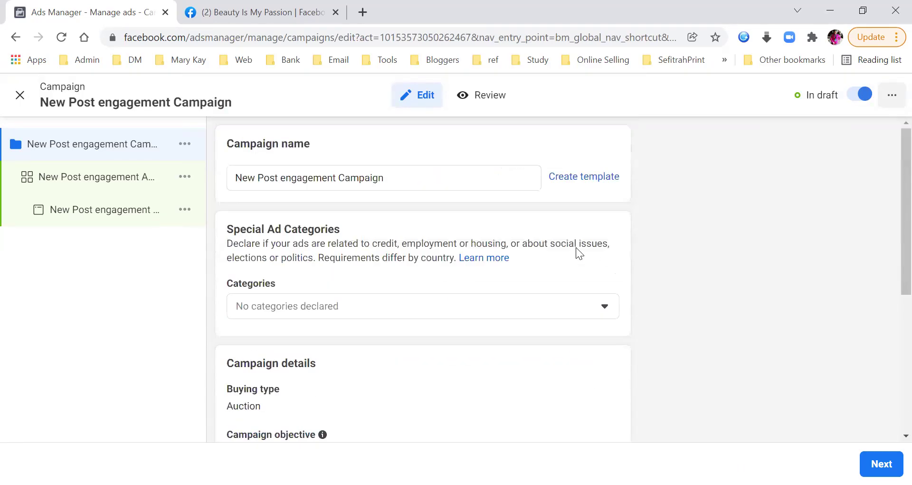
{"action": "triple_click", "coordinate": [420, 173]}
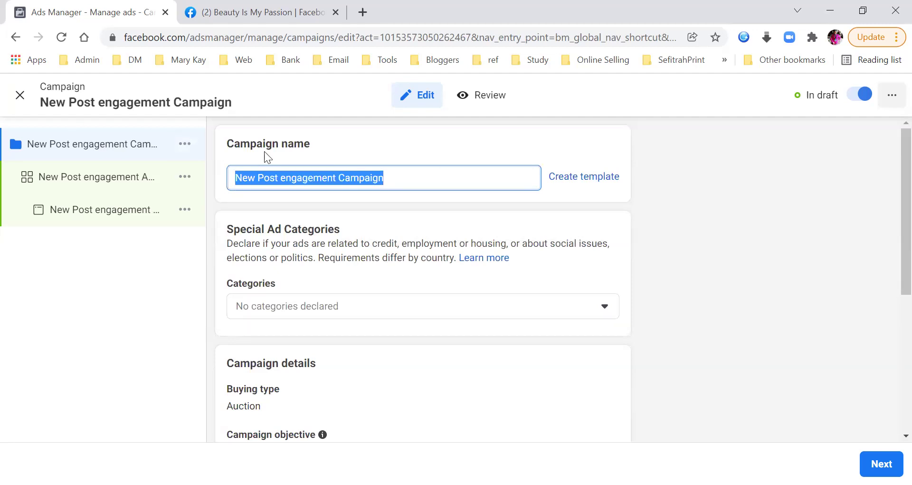
{"action": "type", "text": "test"}
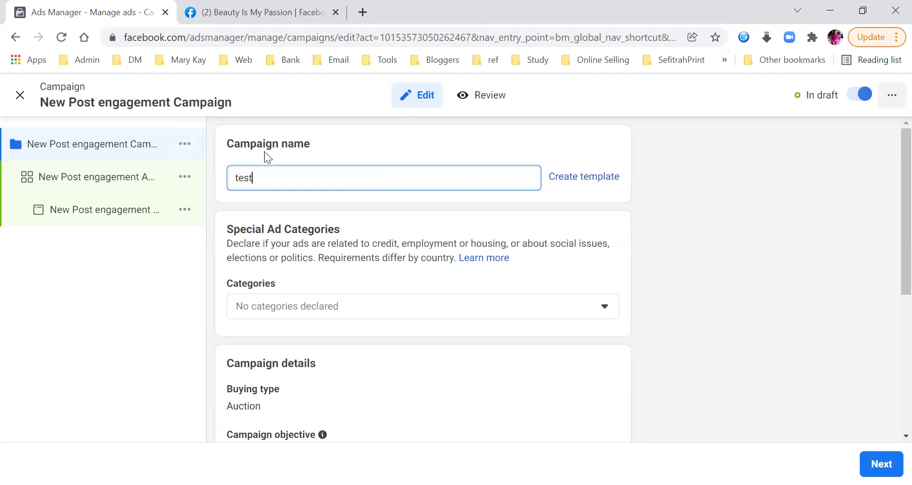
{"action": "left_click", "coordinate": [679, 265]}
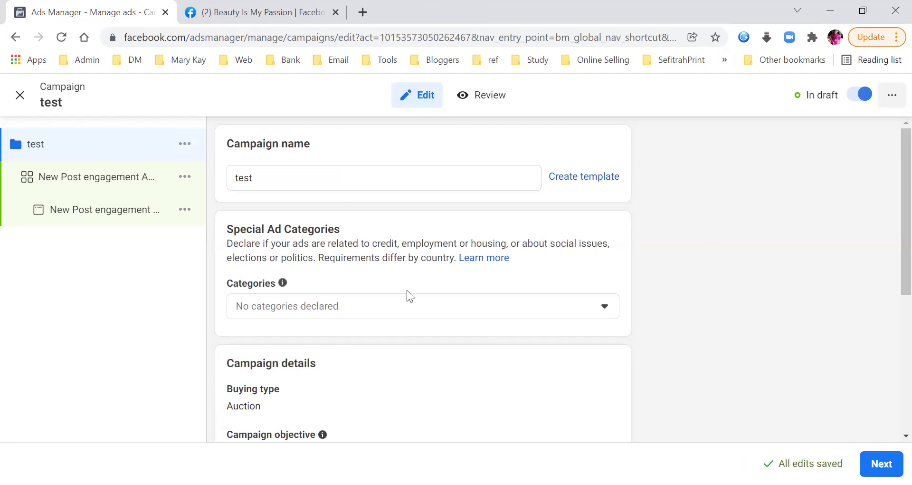
Step: Check the campaign details and open the campaign's ad set, keeping its default name
{"action": "scroll", "coordinate": [408, 289], "scroll_direction": "down", "scroll_amount": 1}
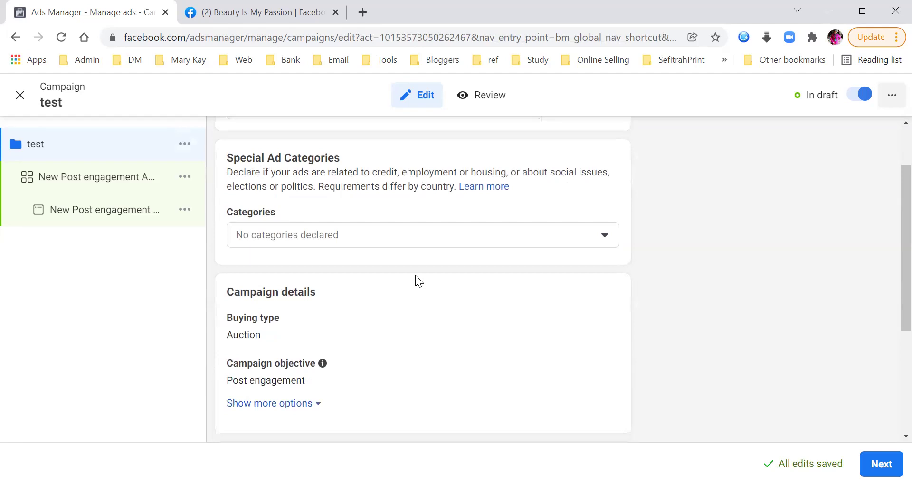
{"action": "scroll", "coordinate": [416, 279], "scroll_direction": "down", "scroll_amount": 3}
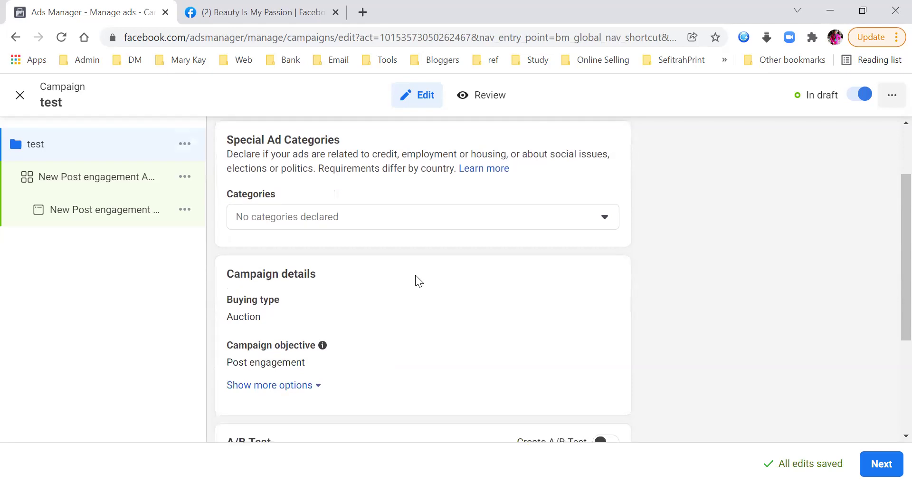
{"action": "left_click", "coordinate": [153, 190]}
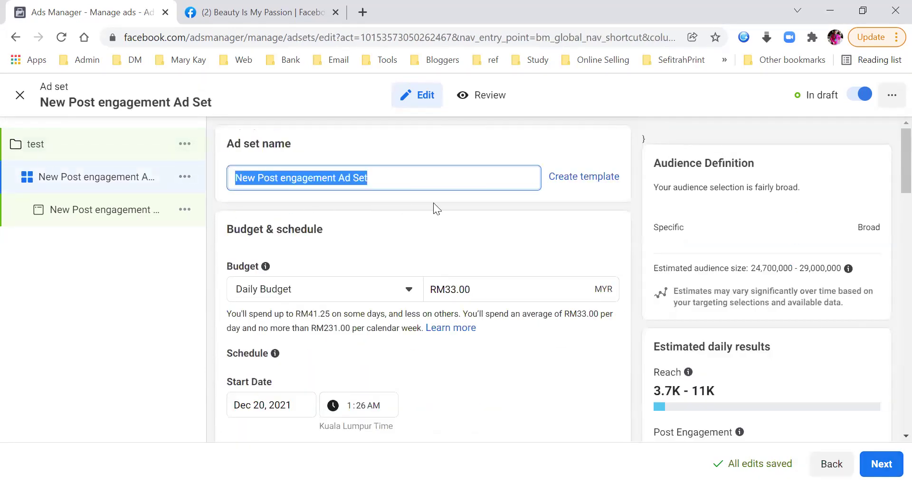
{"action": "left_click", "coordinate": [544, 197]}
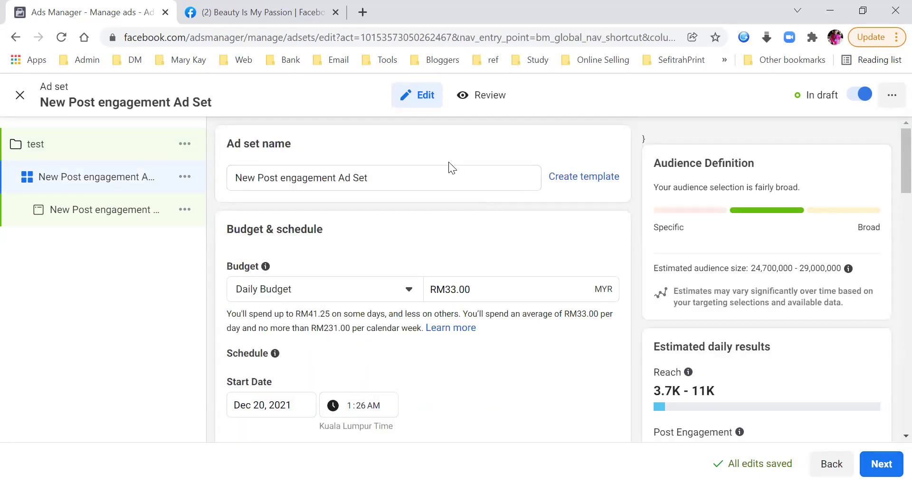
Step: Switch the ad set's budget type to Lifetime Budget and set the amount to RM200
{"action": "scroll", "coordinate": [453, 164], "scroll_direction": "down", "scroll_amount": 2}
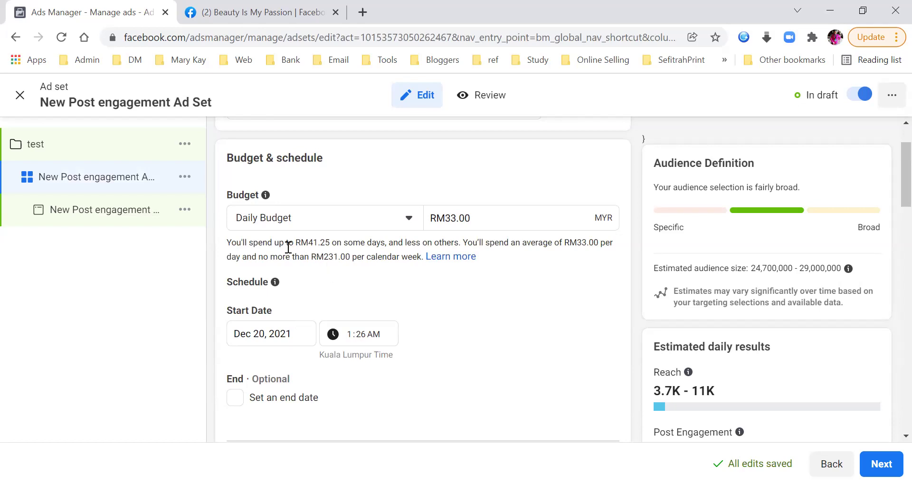
{"action": "left_click", "coordinate": [305, 217]}
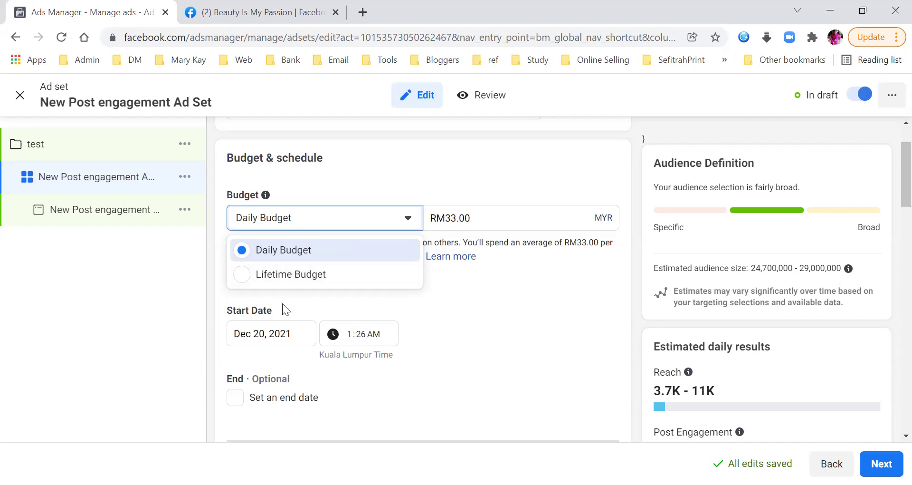
{"action": "left_click", "coordinate": [317, 276]}
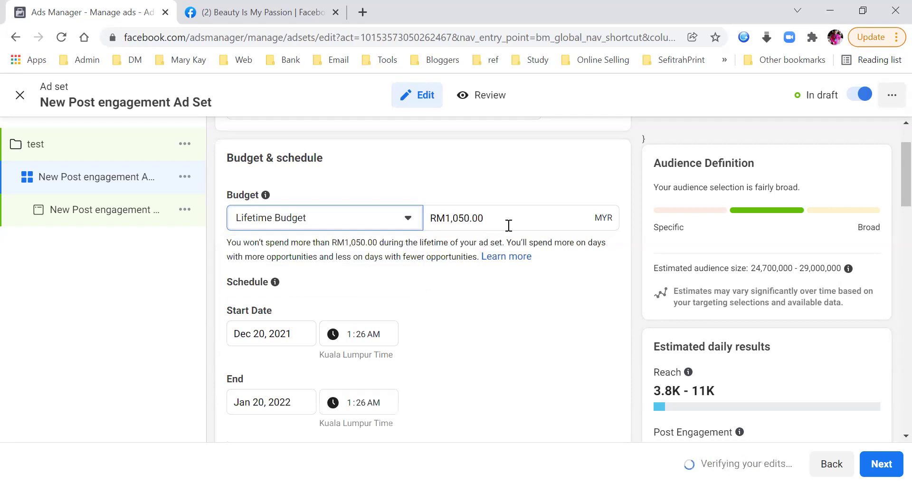
{"action": "left_click_drag", "start_coordinate": [452, 212], "coordinate": [593, 247]}
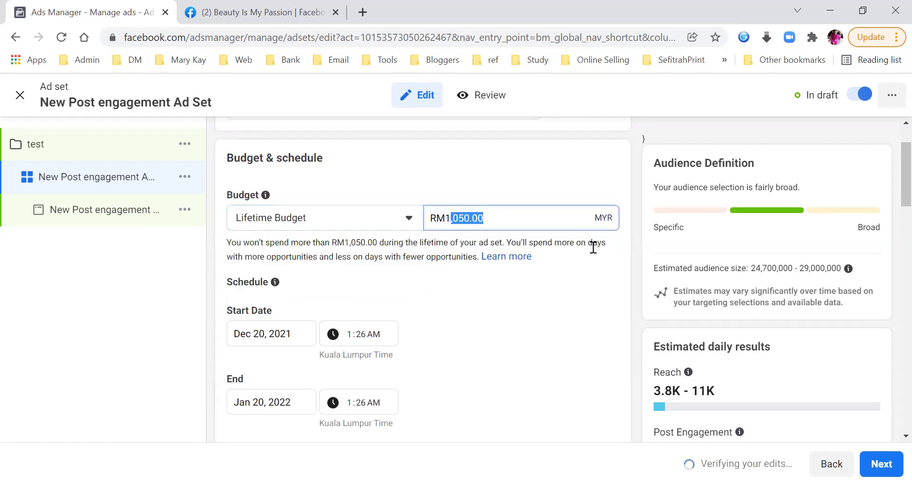
{"action": "key", "text": "BackSpace"}
{"action": "key", "text": "BackSpace"}
{"action": "type", "text": "200"}
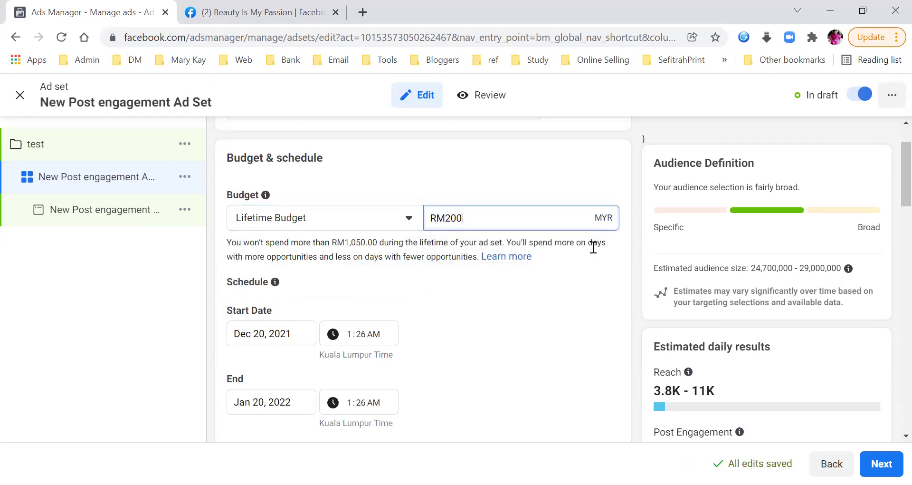
{"action": "left_click", "coordinate": [542, 169]}
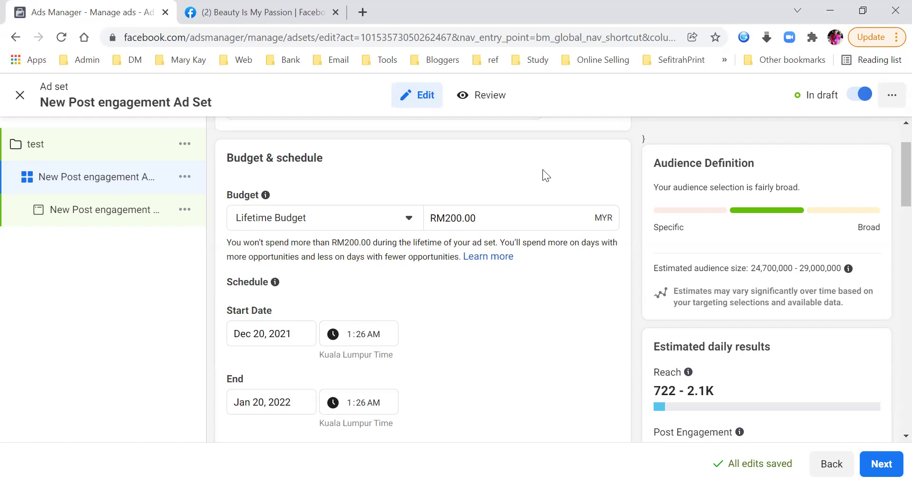
Step: Switch the ad set's budget type to Daily Budget and turn off the schedule's end date
{"action": "left_click", "coordinate": [285, 220]}
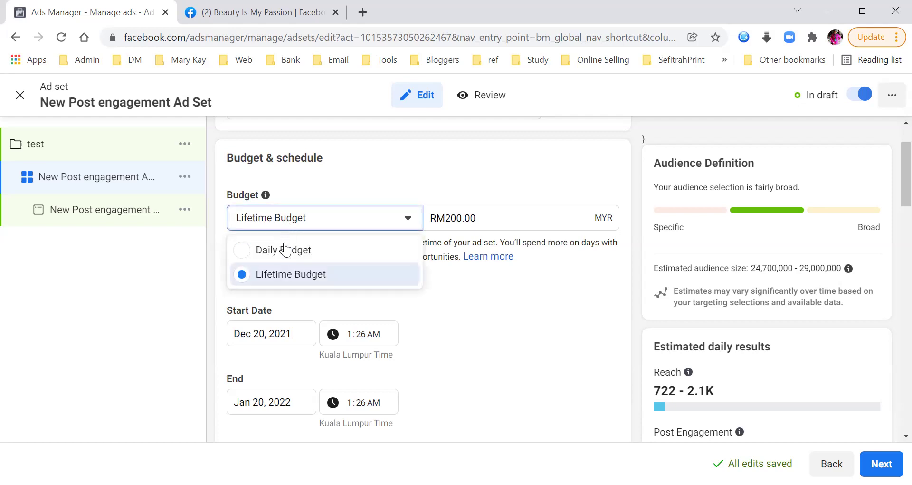
{"action": "left_click", "coordinate": [361, 250]}
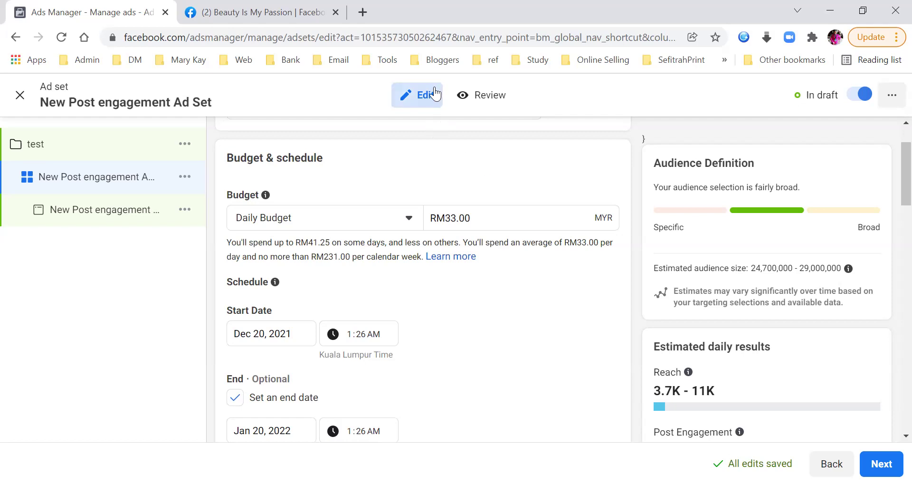
{"action": "scroll", "coordinate": [512, 288], "scroll_direction": "down", "scroll_amount": 1}
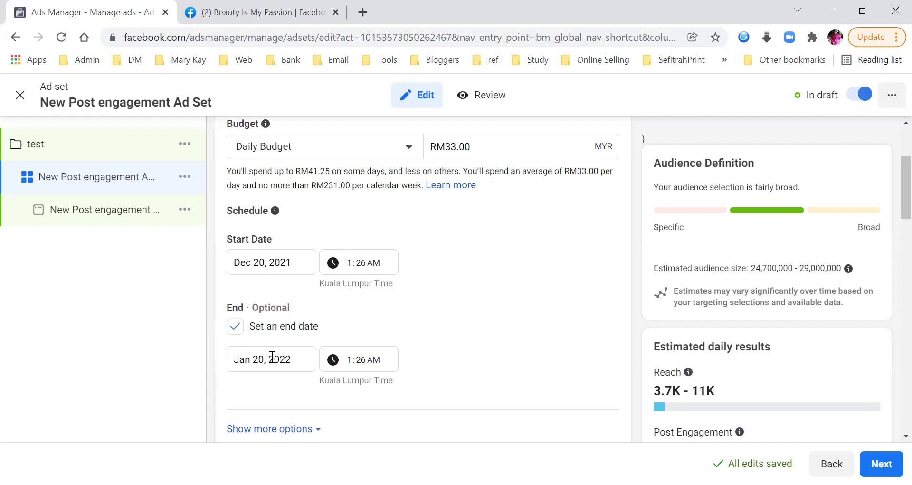
{"action": "left_click", "coordinate": [235, 326]}
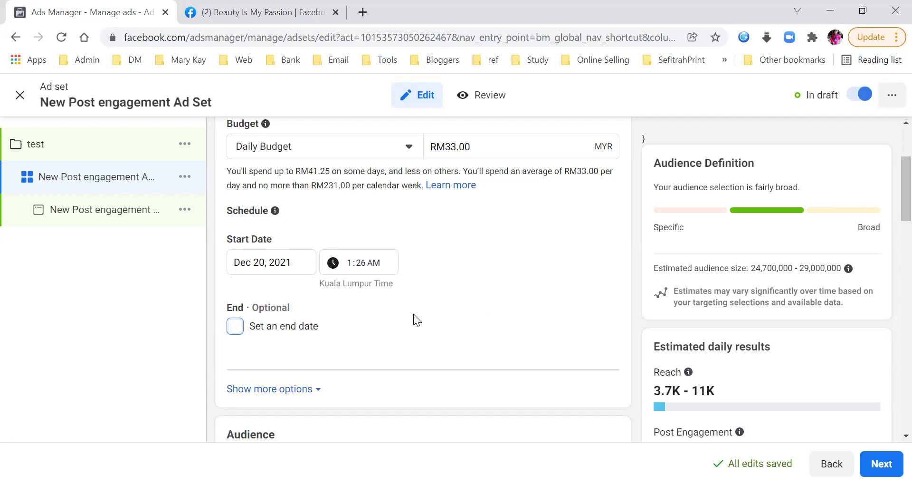
{"action": "left_click", "coordinate": [235, 326]}
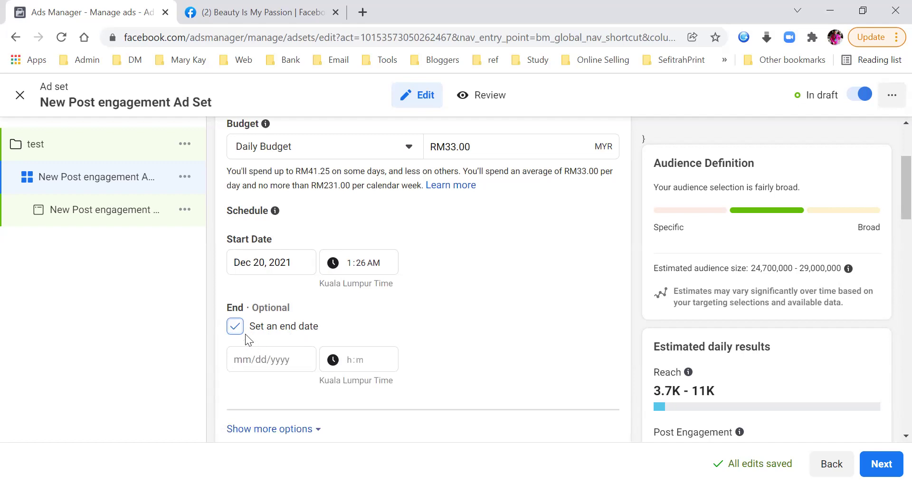
{"action": "left_click", "coordinate": [235, 326]}
Step: Set the new audience's maximum age to 40 and its gender to Women
{"action": "scroll", "coordinate": [510, 324], "scroll_direction": "down", "scroll_amount": 3}
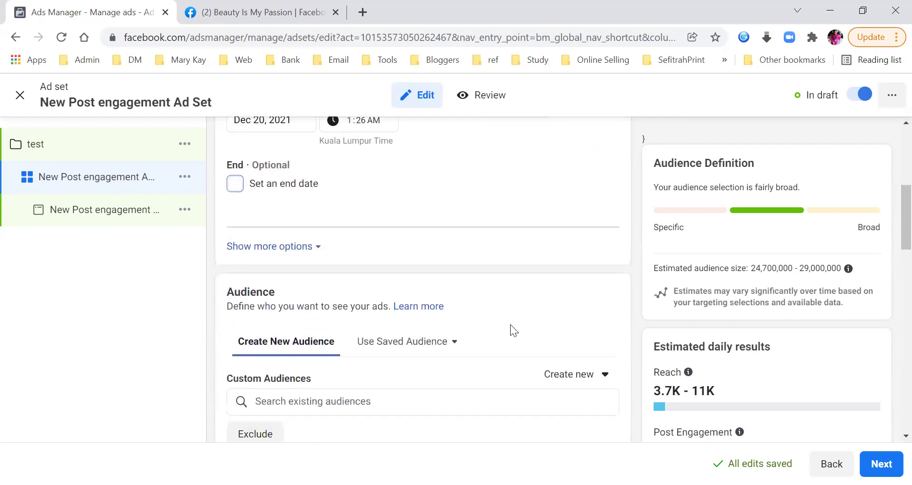
{"action": "scroll", "coordinate": [509, 326], "scroll_direction": "down", "scroll_amount": 3}
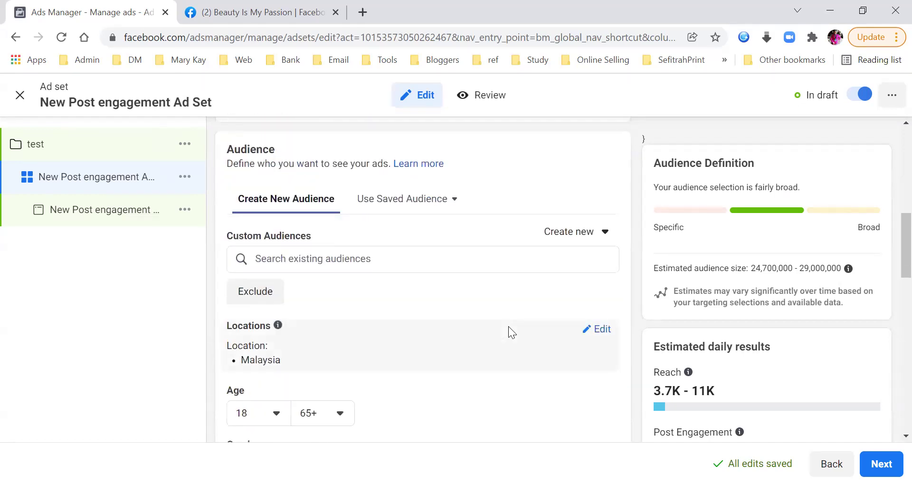
{"action": "scroll", "coordinate": [503, 330], "scroll_direction": "down", "scroll_amount": 2}
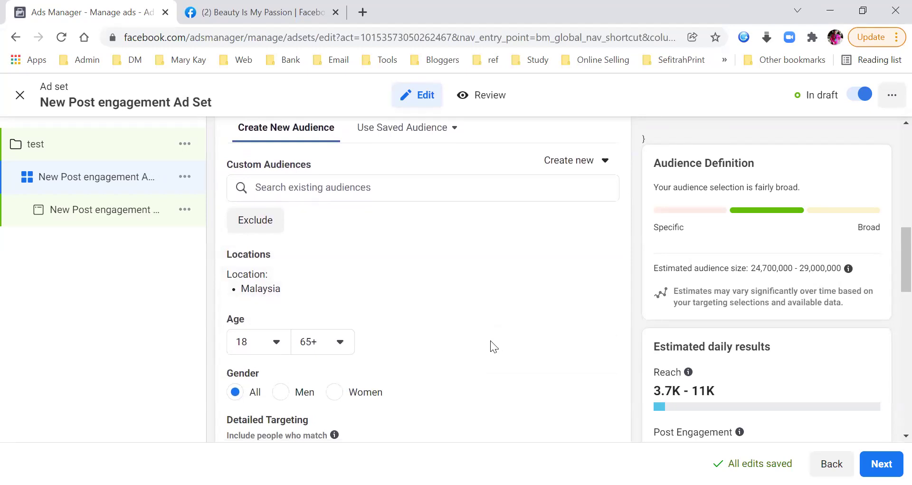
{"action": "mouse_move", "coordinate": [487, 283]}
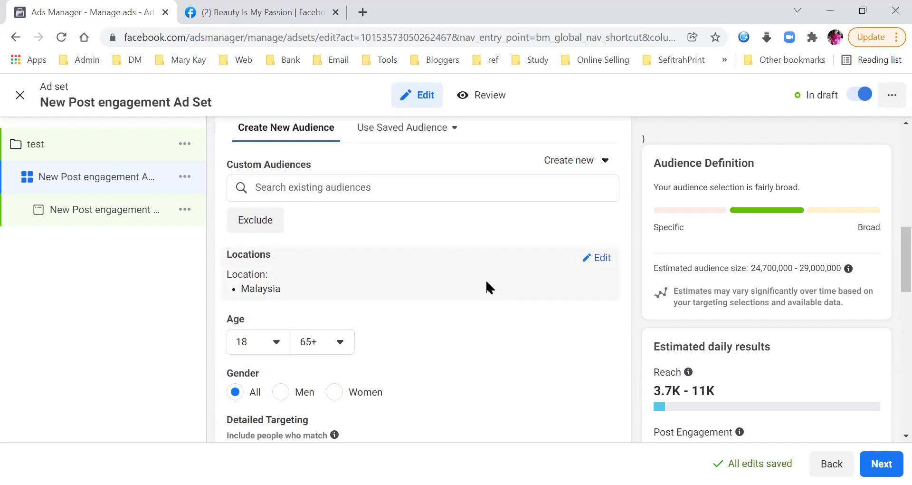
{"action": "scroll", "coordinate": [486, 282], "scroll_direction": "down", "scroll_amount": 2}
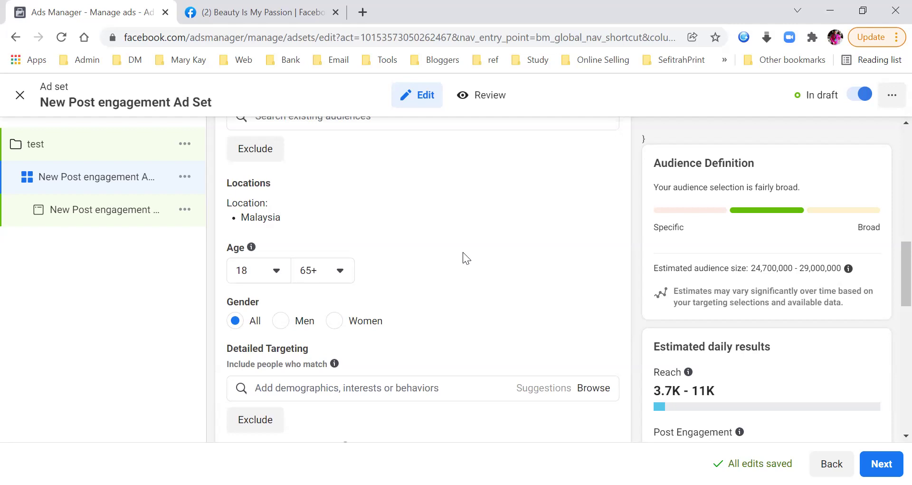
{"action": "left_click", "coordinate": [313, 271]}
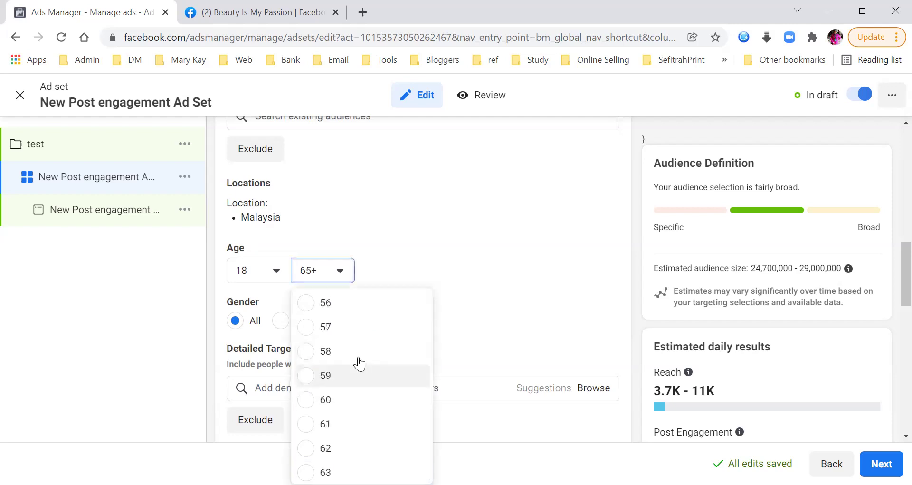
{"action": "scroll", "coordinate": [357, 354], "scroll_direction": "up", "scroll_amount": 2}
{"action": "scroll", "coordinate": [359, 349], "scroll_direction": "up", "scroll_amount": 6}
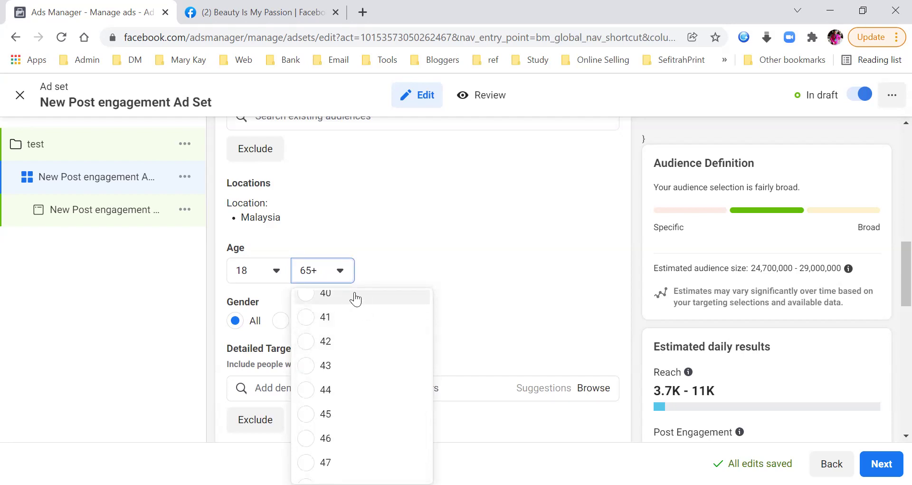
{"action": "left_click", "coordinate": [352, 293]}
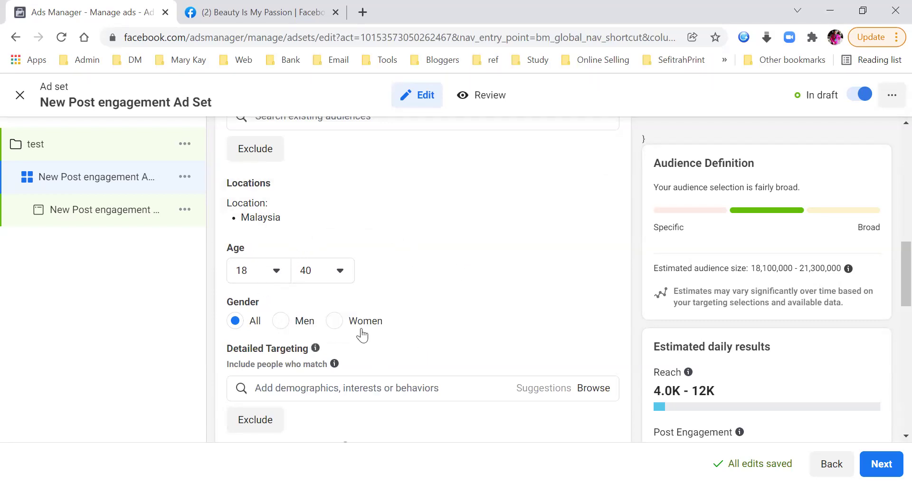
{"action": "left_click", "coordinate": [334, 321]}
Step: Add the interests Cosmetics and Lip balm to the audience's detailed targeting
{"action": "scroll", "coordinate": [502, 281], "scroll_direction": "down", "scroll_amount": 3}
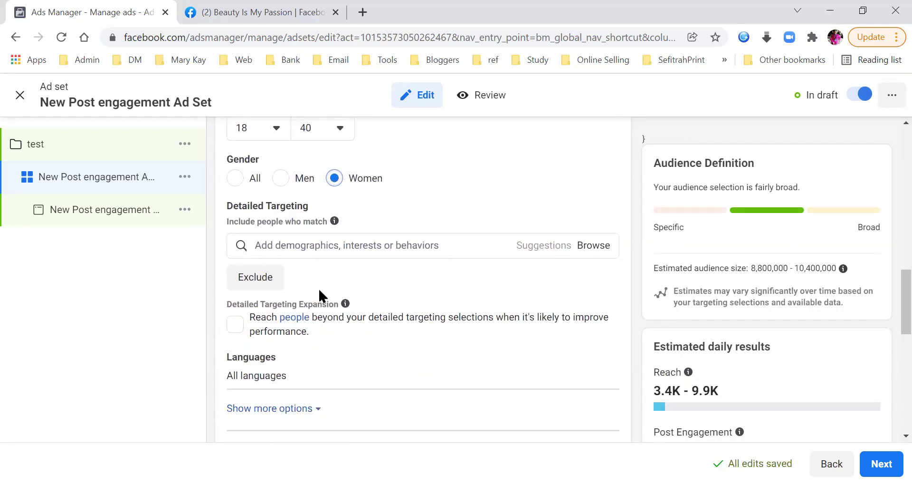
{"action": "left_click", "coordinate": [334, 241]}
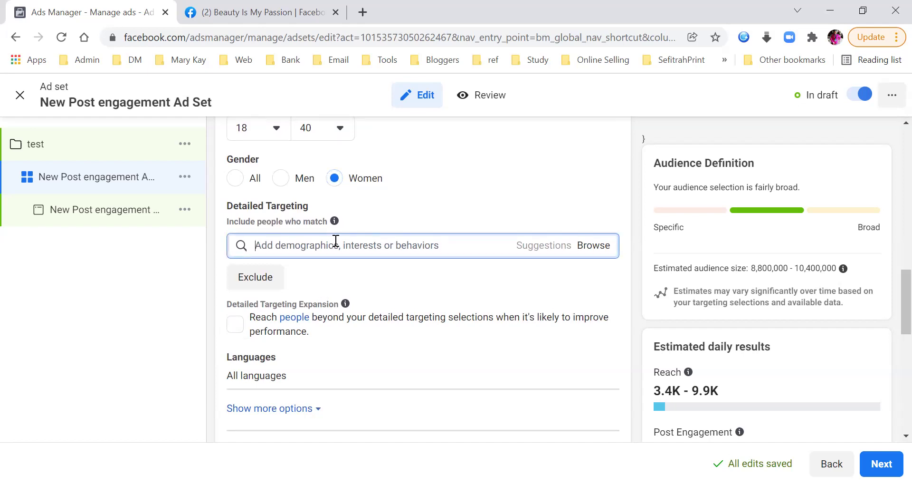
{"action": "type", "text": "cosm"}
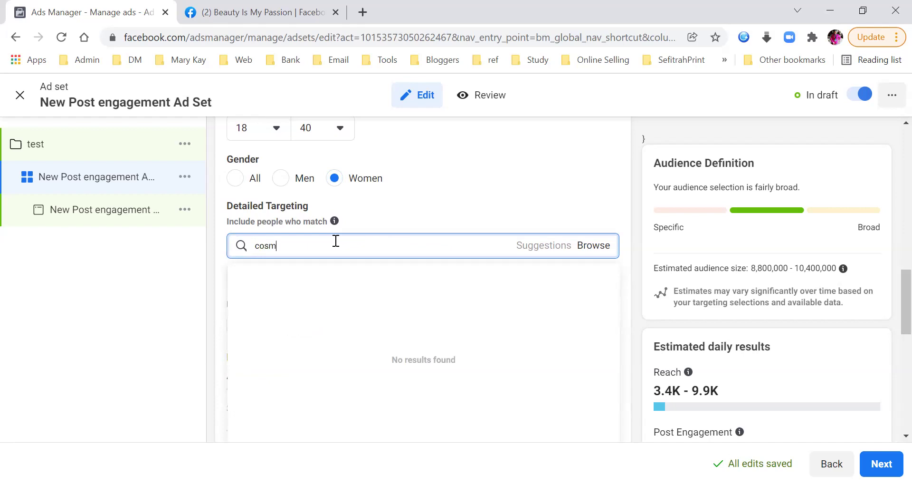
{"action": "type", "text": "etics"}
{"action": "left_click", "coordinate": [309, 283]}
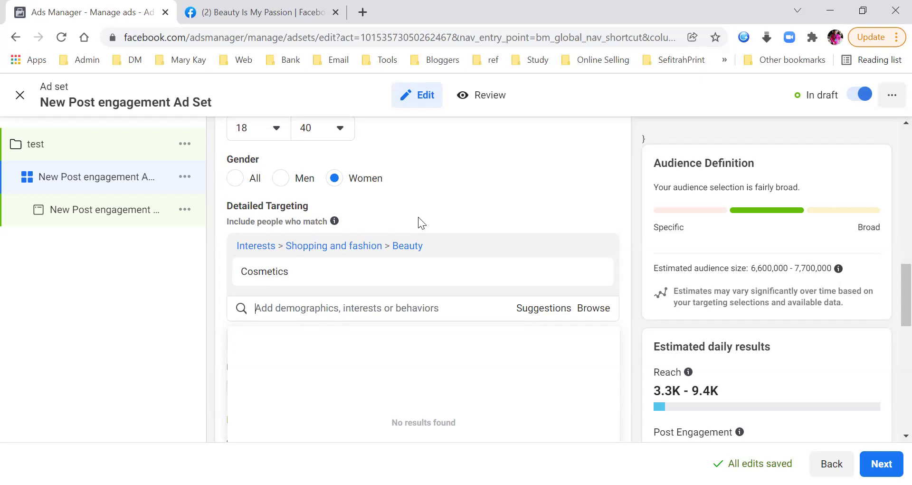
{"action": "left_click", "coordinate": [372, 310]}
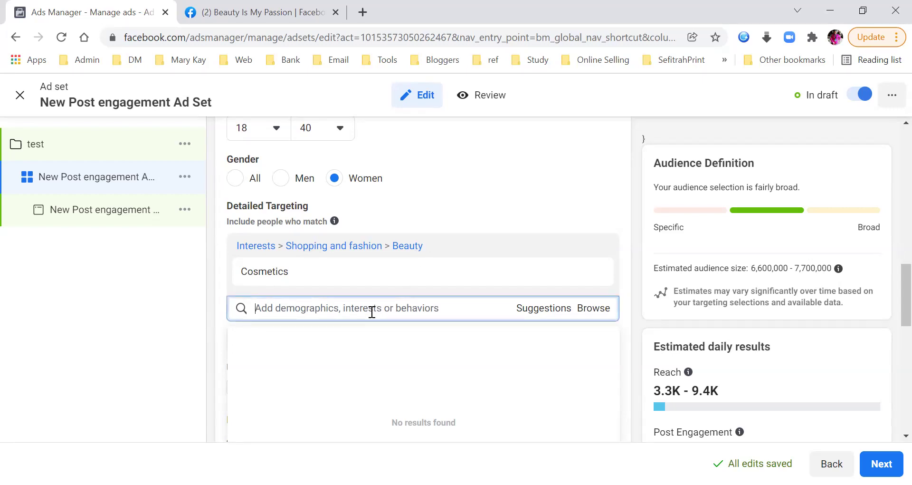
{"action": "type", "text": "lip balm"}
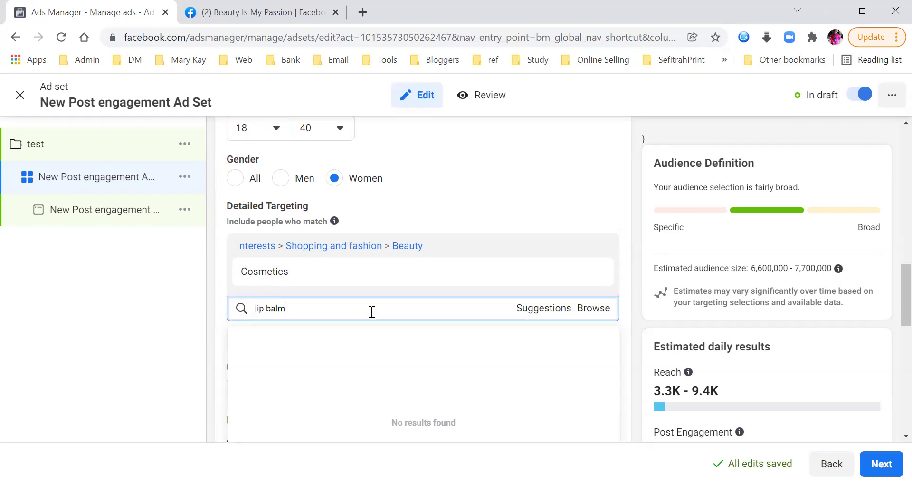
{"action": "key", "text": "Return"}
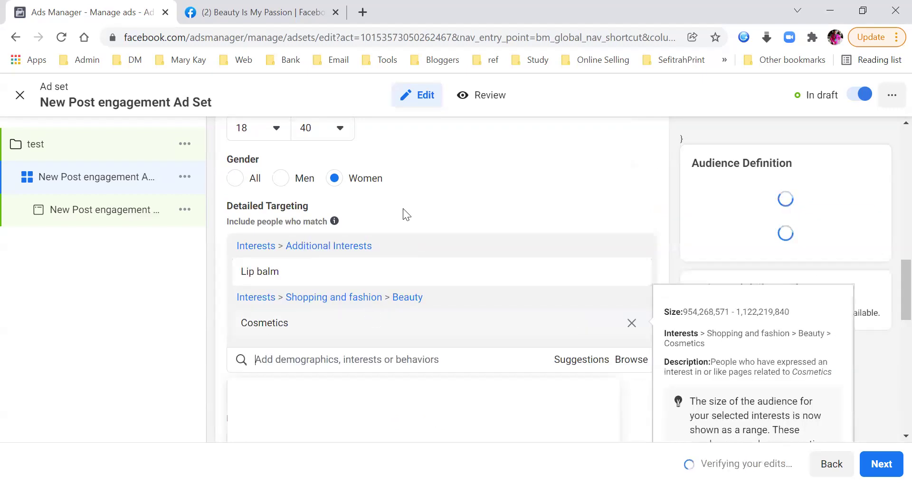
Step: Add Malay, English (All) and Chinese (All) as the audience's languages
{"action": "scroll", "coordinate": [512, 151], "scroll_direction": "down", "scroll_amount": 1}
{"action": "scroll", "coordinate": [511, 154], "scroll_direction": "down", "scroll_amount": 5}
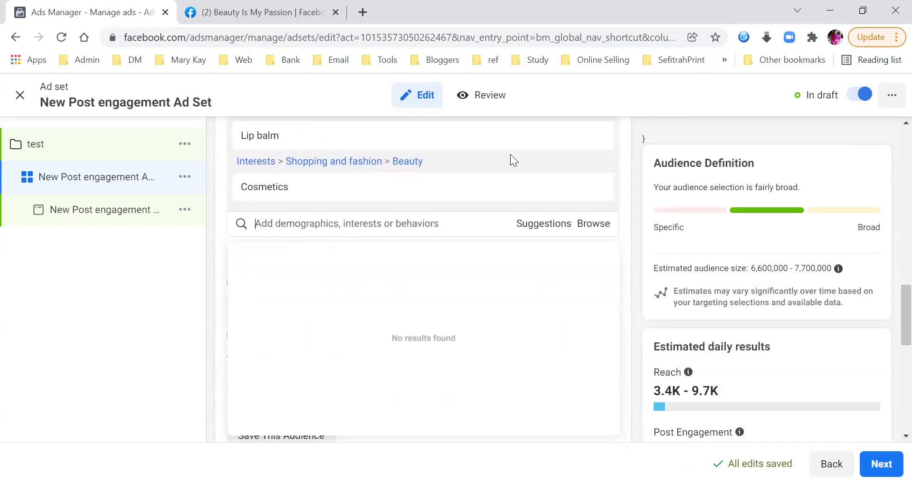
{"action": "scroll", "coordinate": [447, 247], "scroll_direction": "up", "scroll_amount": 4}
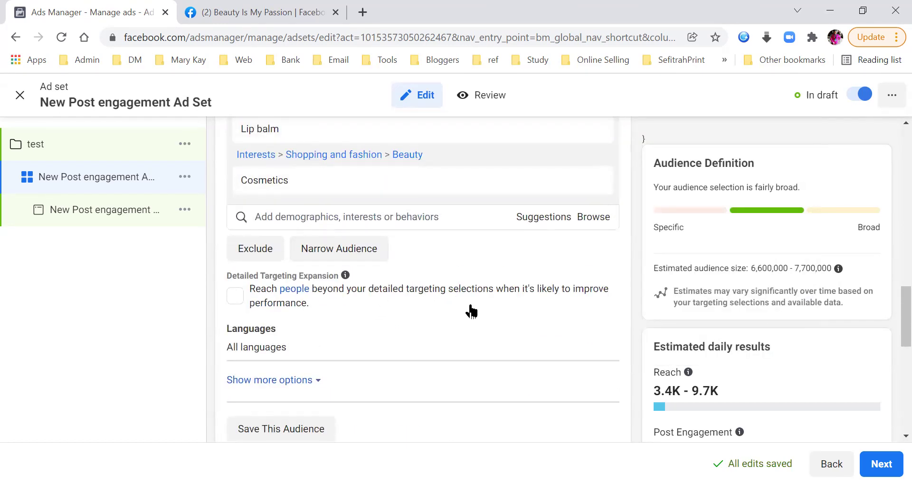
{"action": "scroll", "coordinate": [472, 304], "scroll_direction": "down", "scroll_amount": 1}
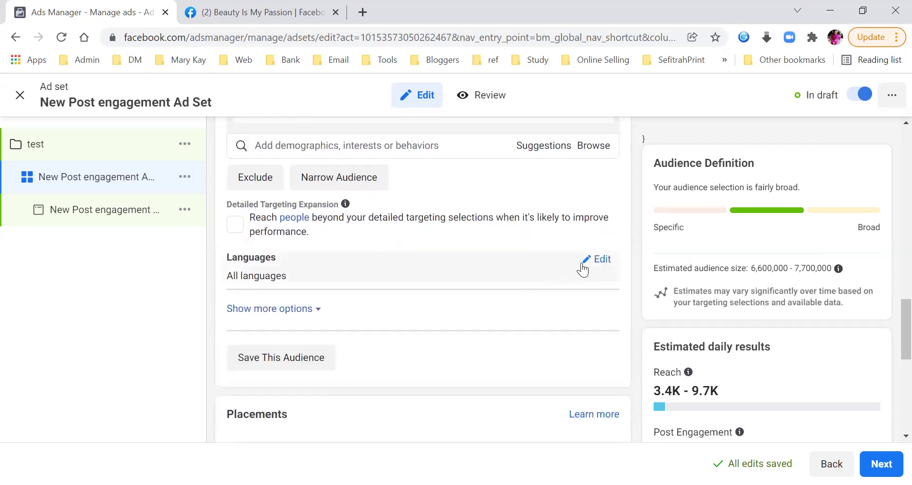
{"action": "left_click", "coordinate": [602, 264]}
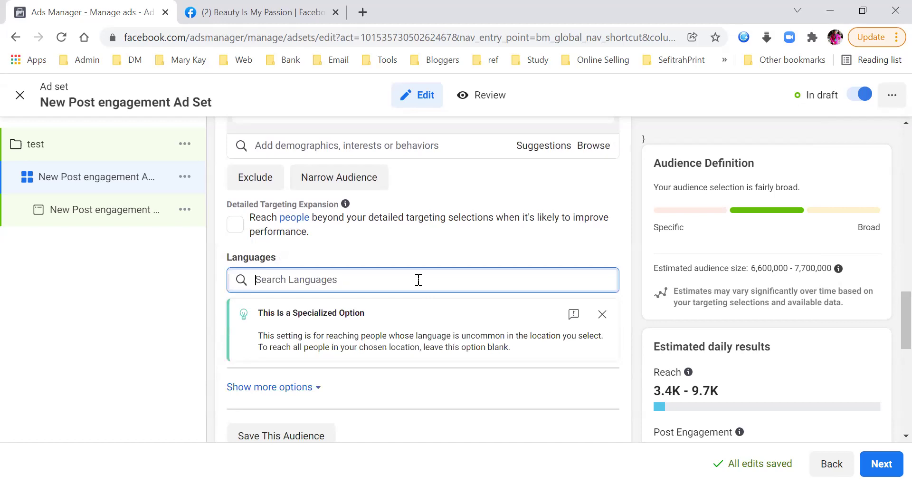
{"action": "type", "text": "malay"}
{"action": "key", "text": "Return"}
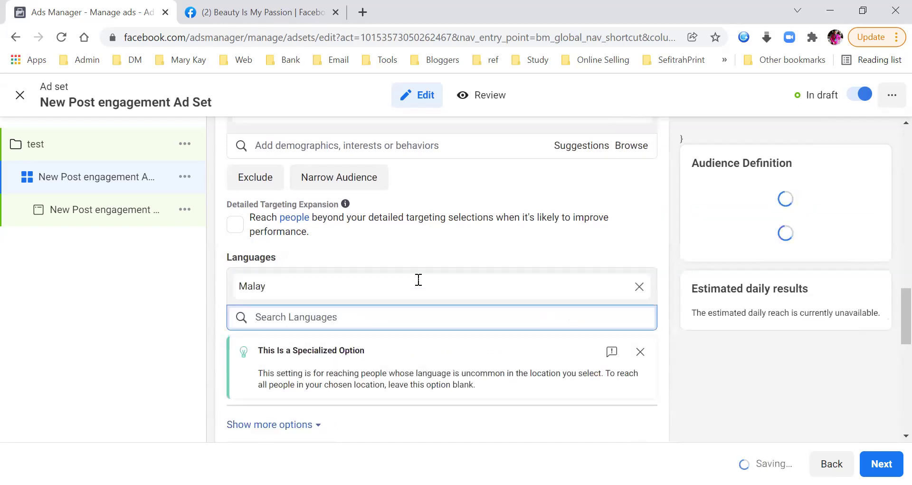
{"action": "type", "text": "english"}
{"action": "key", "text": "Return"}
{"action": "type", "text": "chi"}
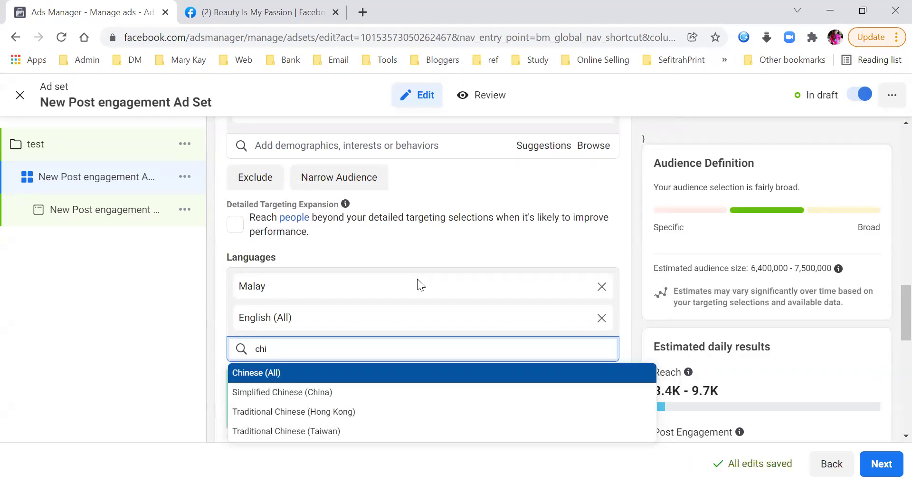
{"action": "key", "text": "Return"}
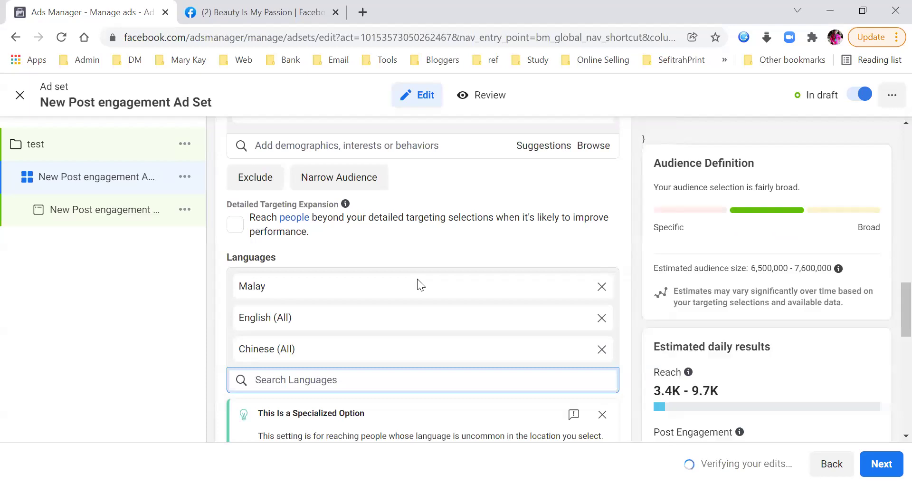
Step: Remove Chinese (All) from the audience's languages and dismiss the specialized option tip
{"action": "scroll", "coordinate": [541, 356], "scroll_direction": "down", "scroll_amount": 3}
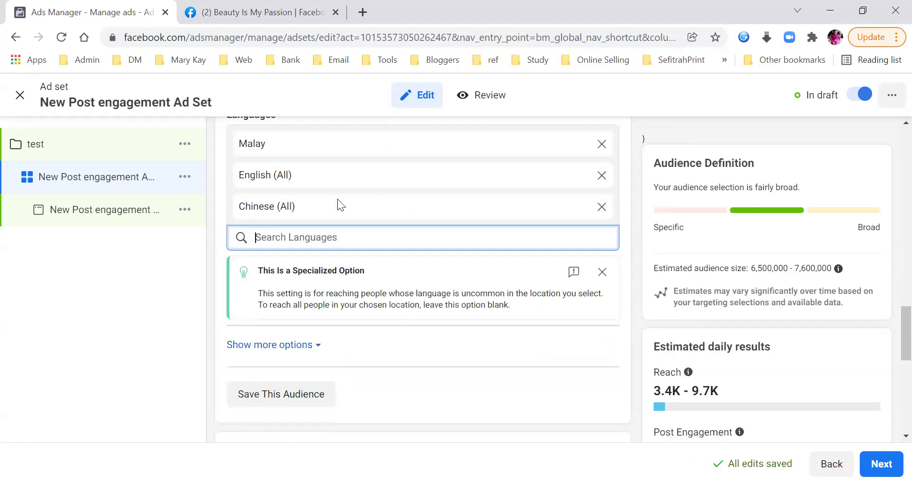
{"action": "left_click", "coordinate": [601, 206]}
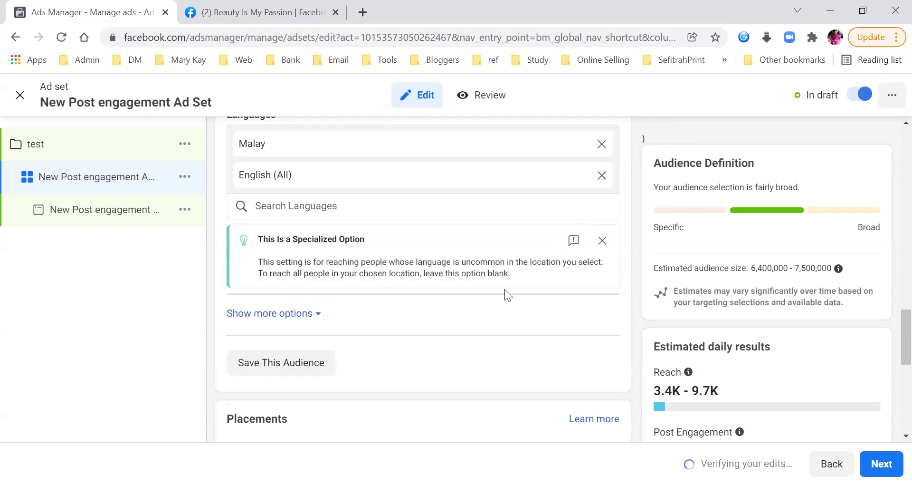
{"action": "left_click", "coordinate": [603, 240]}
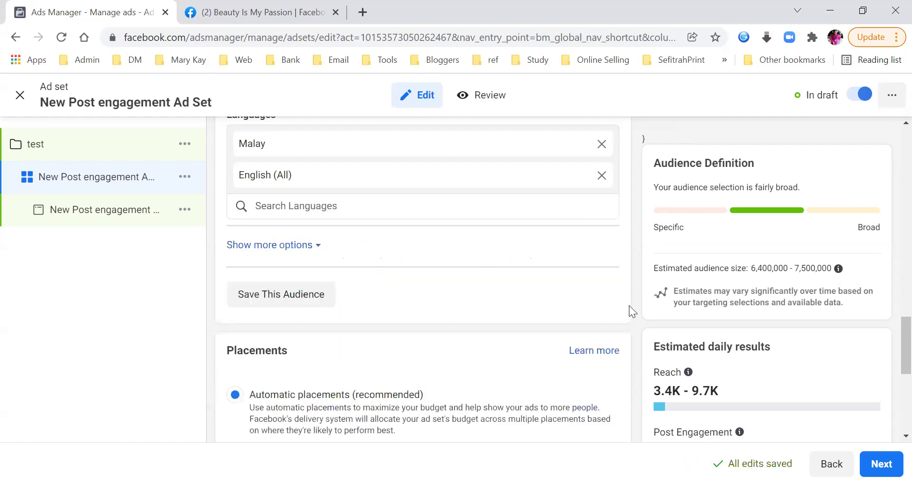
Step: Set the audience's Connections to People who currently like or follow your Page and continue to the ad settings
{"action": "scroll", "coordinate": [551, 292], "scroll_direction": "up", "scroll_amount": 3}
{"action": "scroll", "coordinate": [552, 287], "scroll_direction": "down", "scroll_amount": 2}
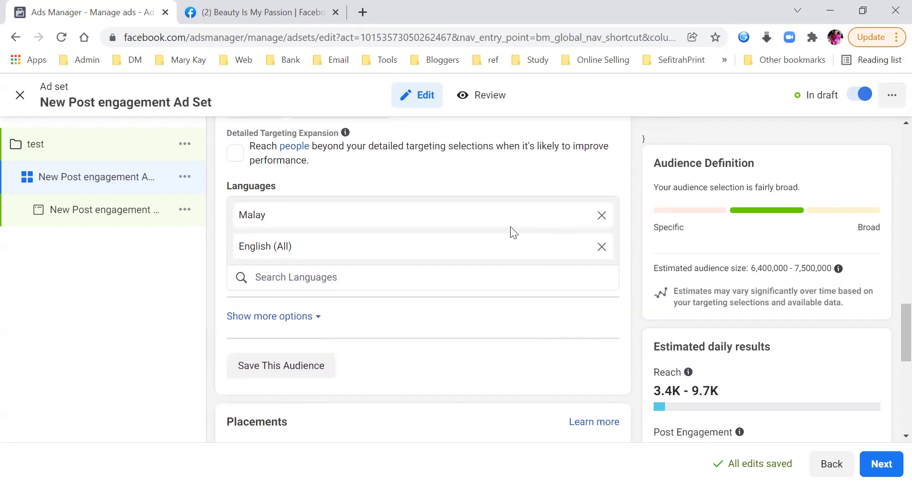
{"action": "scroll", "coordinate": [307, 317], "scroll_direction": "down", "scroll_amount": 5}
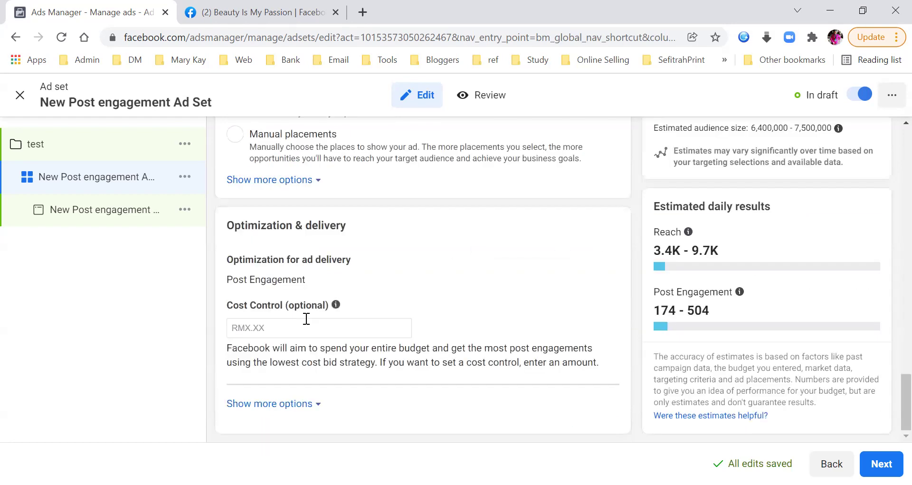
{"action": "scroll", "coordinate": [461, 301], "scroll_direction": "up", "scroll_amount": 5}
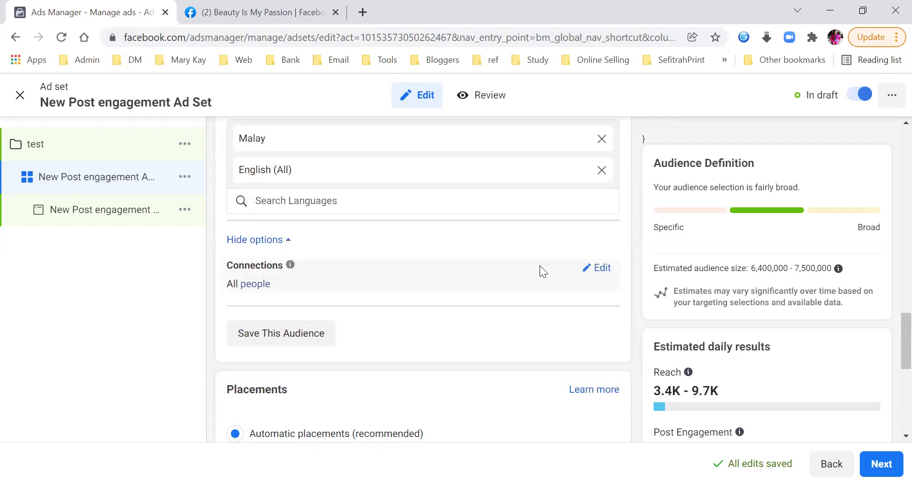
{"action": "left_click", "coordinate": [602, 268]}
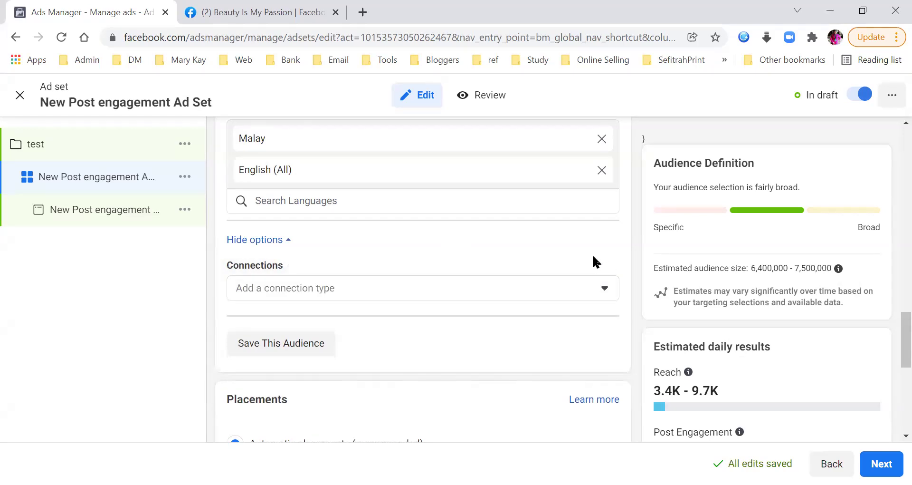
{"action": "left_click", "coordinate": [517, 288]}
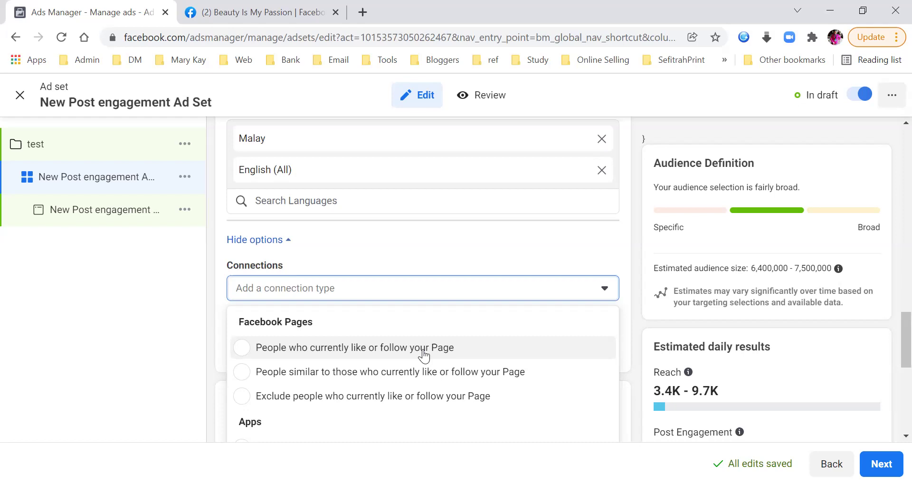
{"action": "left_click", "coordinate": [248, 351]}
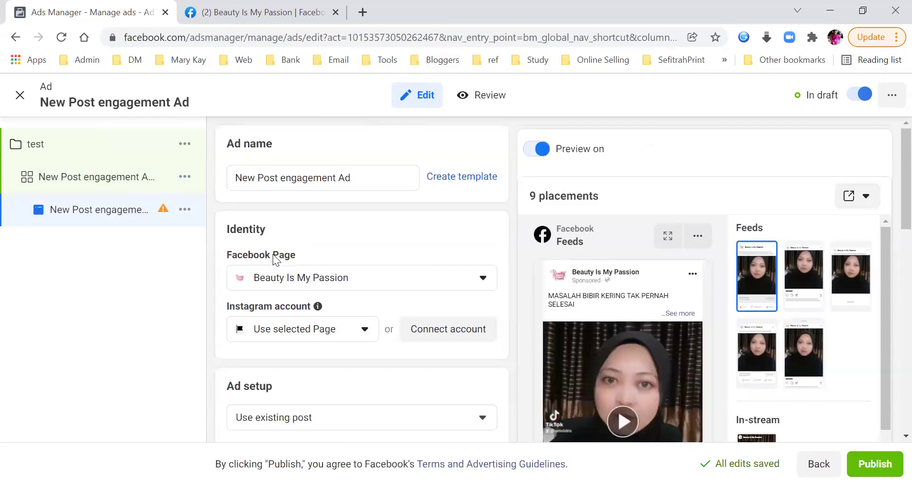
Step: Keep Beauty Is My Passion as the ad's Facebook Page and Use existing post as the ad setup
{"action": "left_click", "coordinate": [266, 278]}
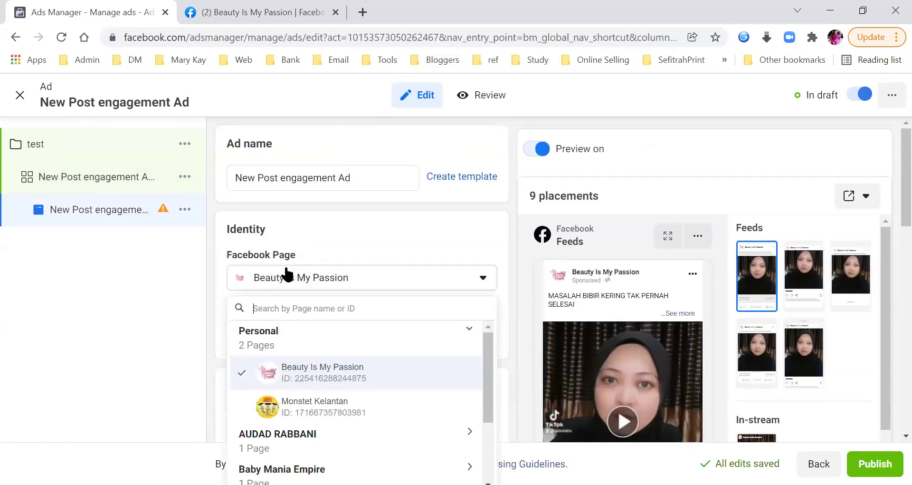
{"action": "left_click", "coordinate": [323, 371]}
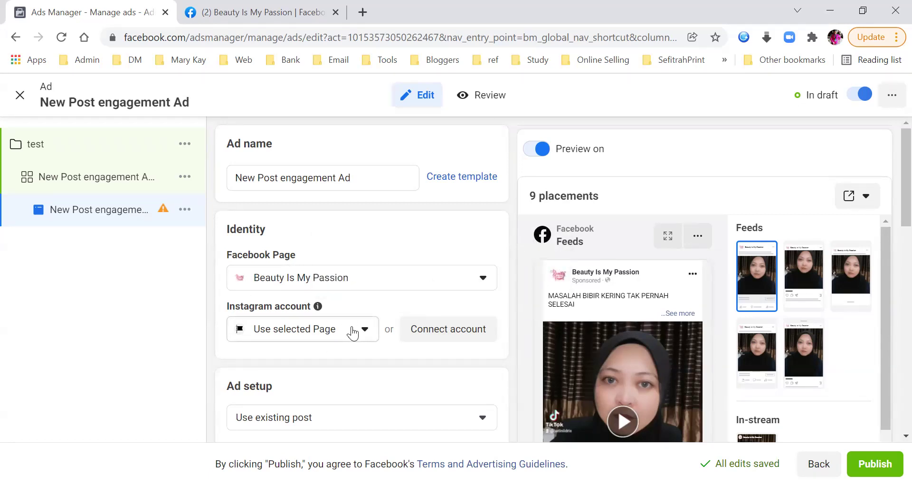
{"action": "scroll", "coordinate": [352, 331], "scroll_direction": "down", "scroll_amount": 3}
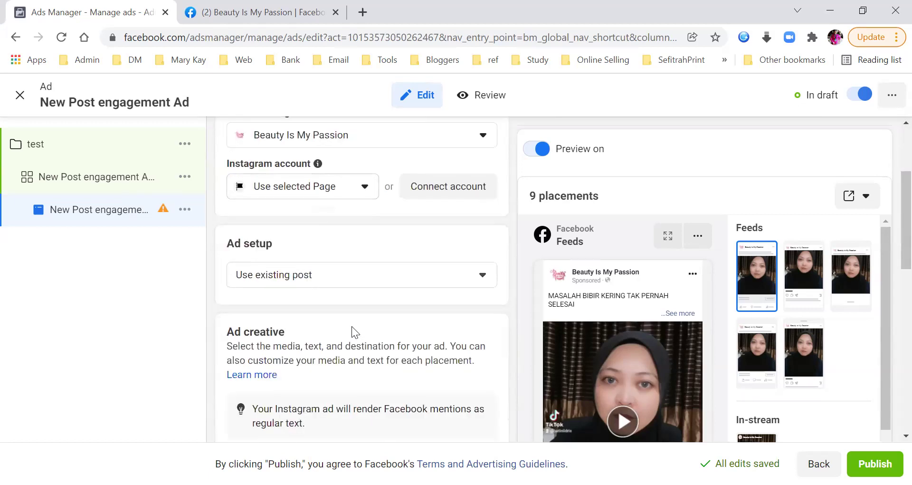
{"action": "left_click", "coordinate": [311, 279]}
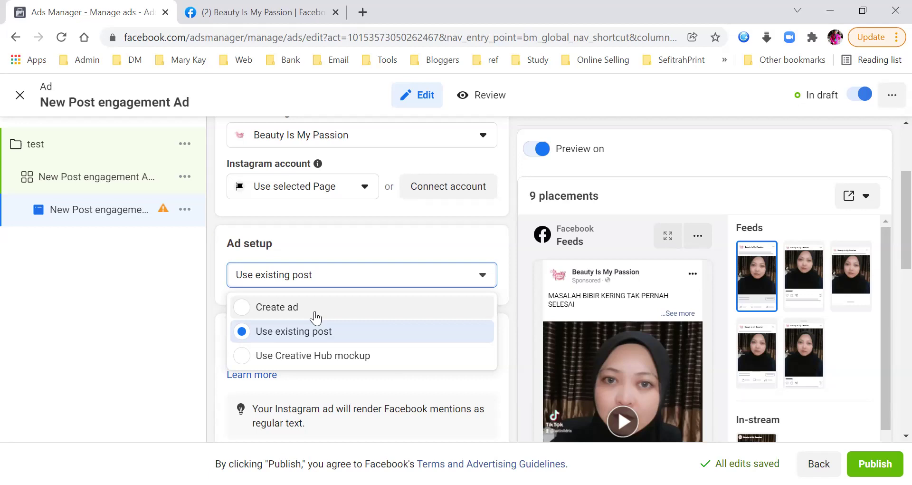
{"action": "left_click", "coordinate": [516, 300]}
Step: Select the Facebook video post MASALAH BIBIR KERING TAK PERNAH SELESAI as the ad creative
{"action": "scroll", "coordinate": [516, 300], "scroll_direction": "down", "scroll_amount": 2}
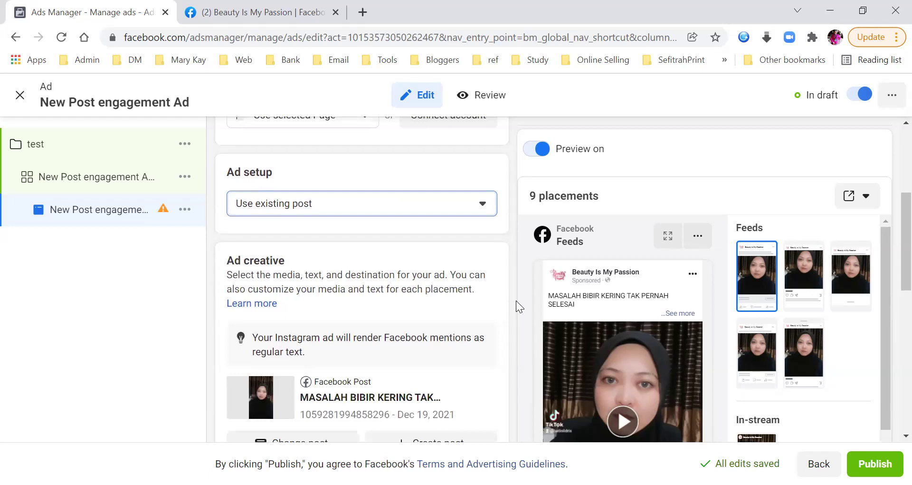
{"action": "scroll", "coordinate": [516, 300], "scroll_direction": "down", "scroll_amount": 5}
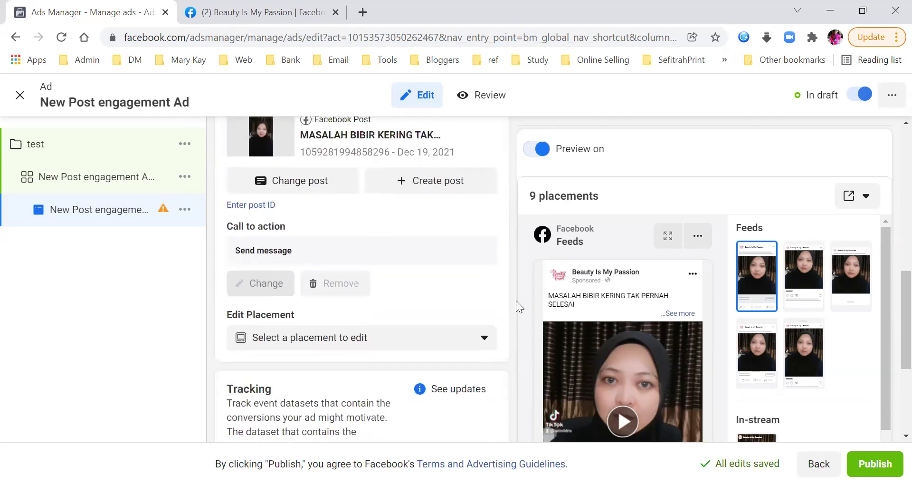
{"action": "scroll", "coordinate": [516, 301], "scroll_direction": "up", "scroll_amount": 3}
{"action": "left_click", "coordinate": [315, 309]}
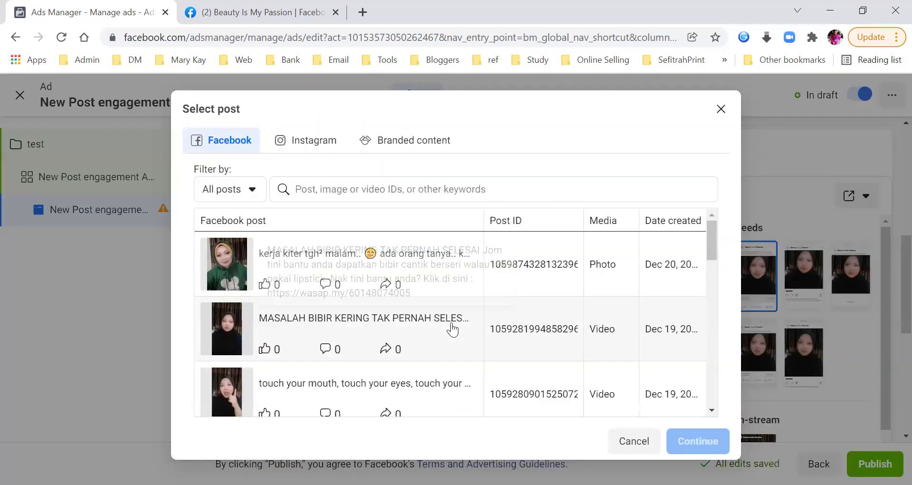
{"action": "scroll", "coordinate": [452, 327], "scroll_direction": "down", "scroll_amount": 3}
{"action": "scroll", "coordinate": [439, 334], "scroll_direction": "up", "scroll_amount": 2}
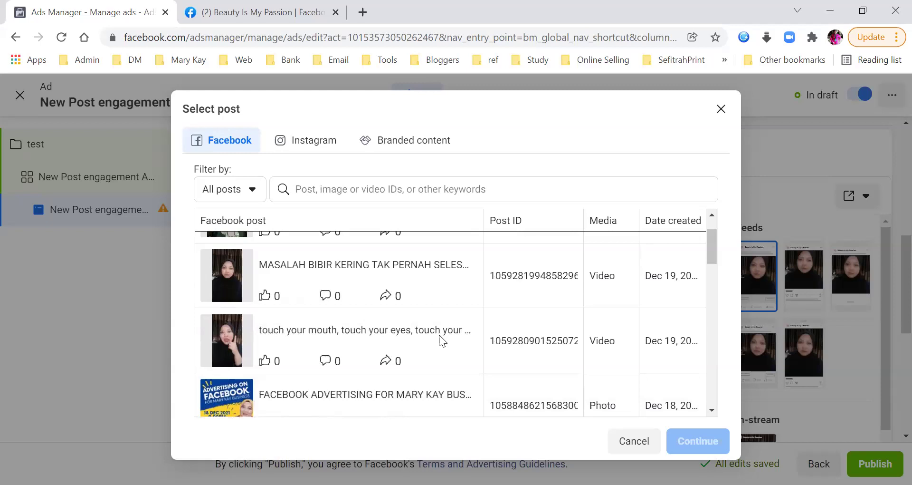
{"action": "scroll", "coordinate": [439, 334], "scroll_direction": "up", "scroll_amount": 1}
{"action": "left_click", "coordinate": [479, 279]}
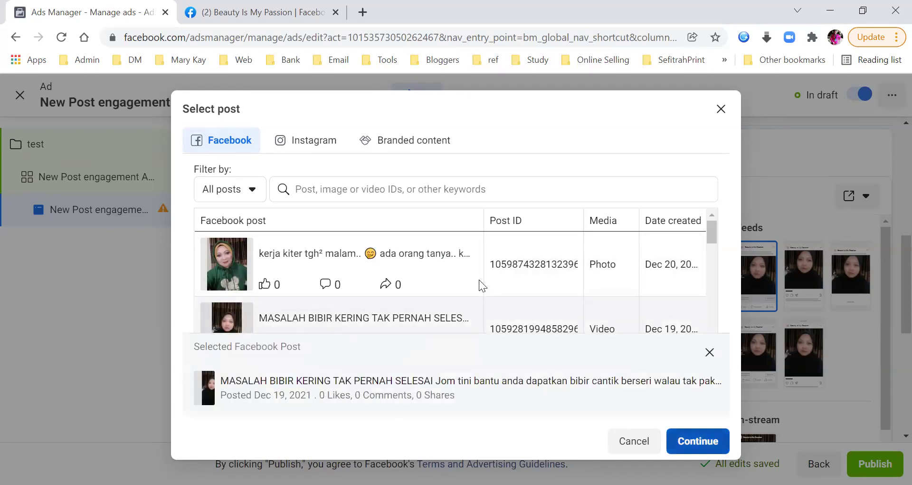
{"action": "left_click", "coordinate": [672, 441]}
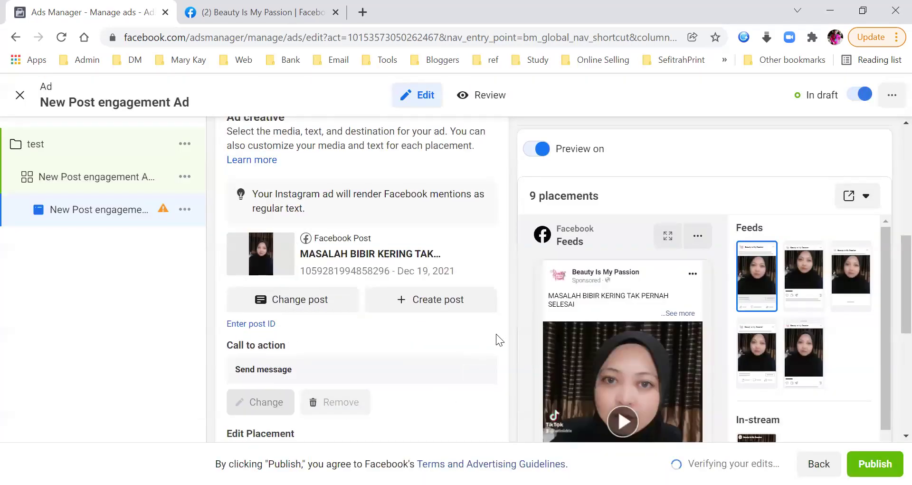
Step: Check the ad's call to action and tracking settings, publish the campaign, and close the editor
{"action": "scroll", "coordinate": [496, 334], "scroll_direction": "down", "scroll_amount": 1}
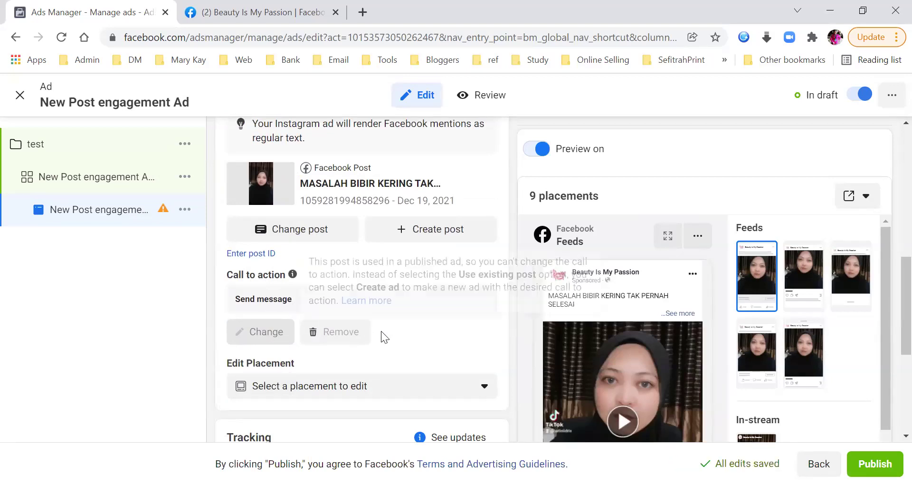
{"action": "scroll", "coordinate": [401, 333], "scroll_direction": "down", "scroll_amount": 1}
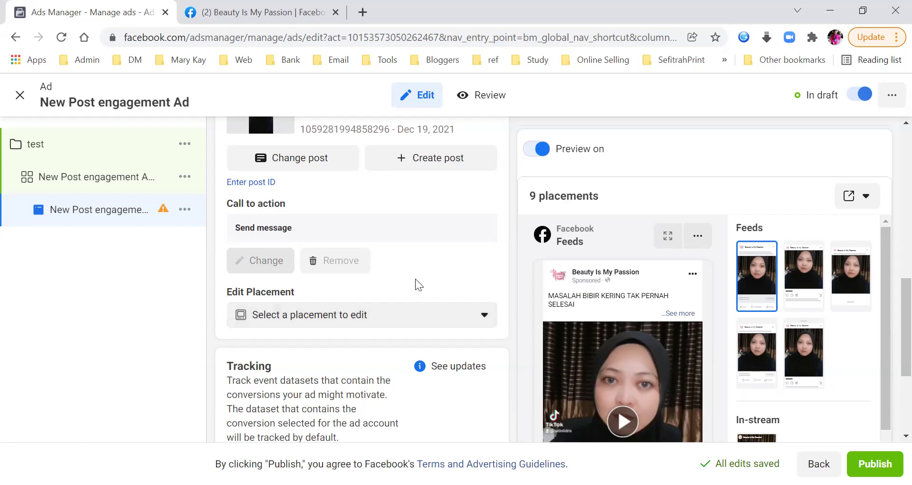
{"action": "scroll", "coordinate": [418, 284], "scroll_direction": "down", "scroll_amount": 4}
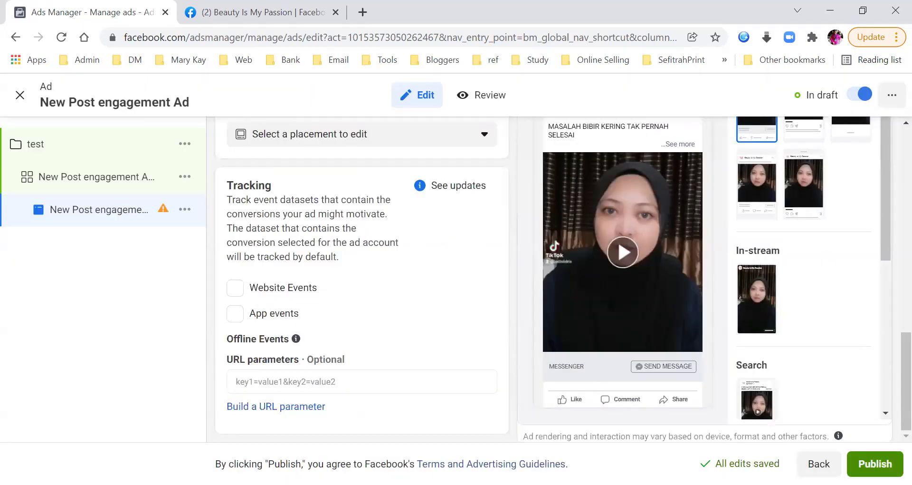
{"action": "left_click", "coordinate": [875, 464]}
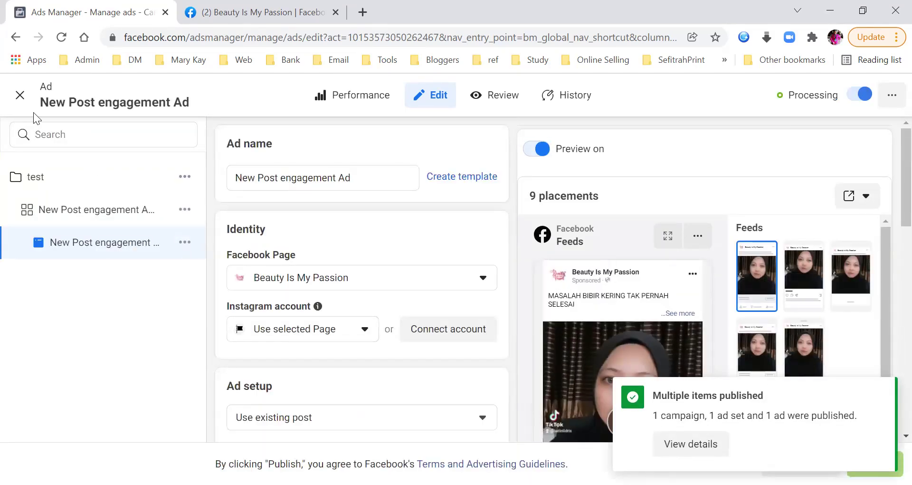
{"action": "left_click", "coordinate": [20, 95]}
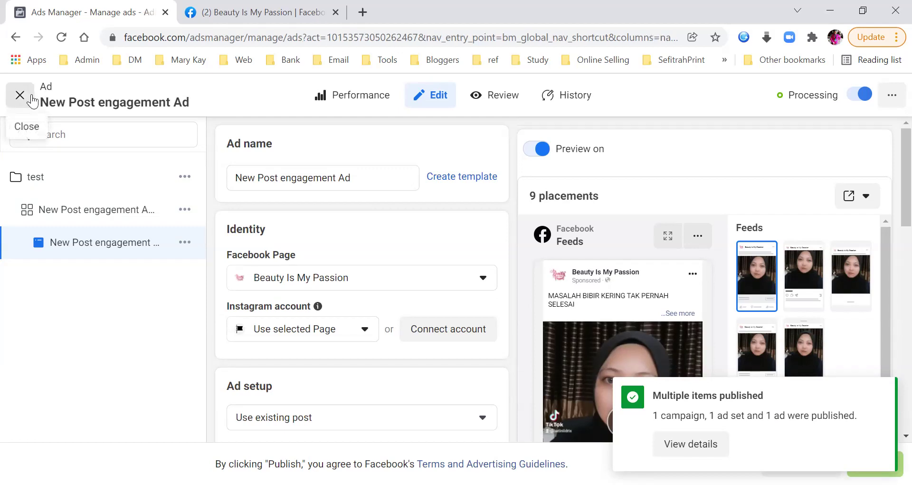
Step: Review the published test campaign at campaign, ad set and ad level
{"action": "left_click", "coordinate": [100, 161]}
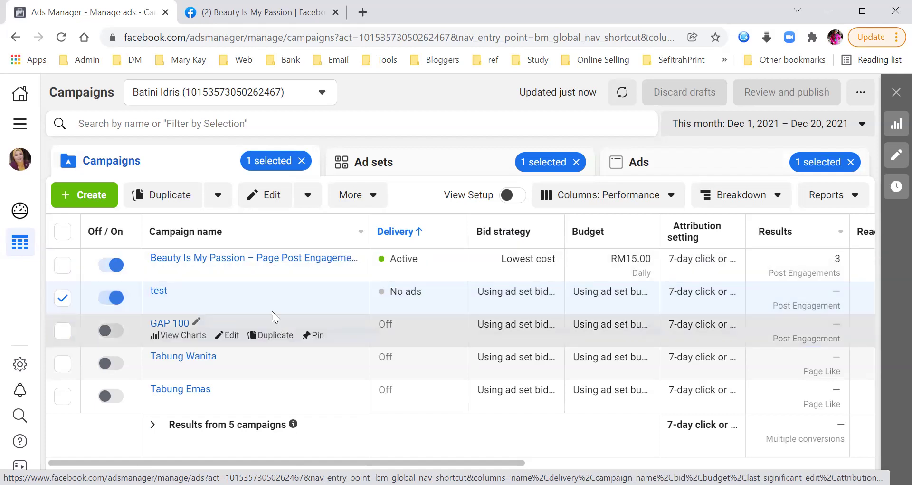
{"action": "left_click", "coordinate": [414, 163]}
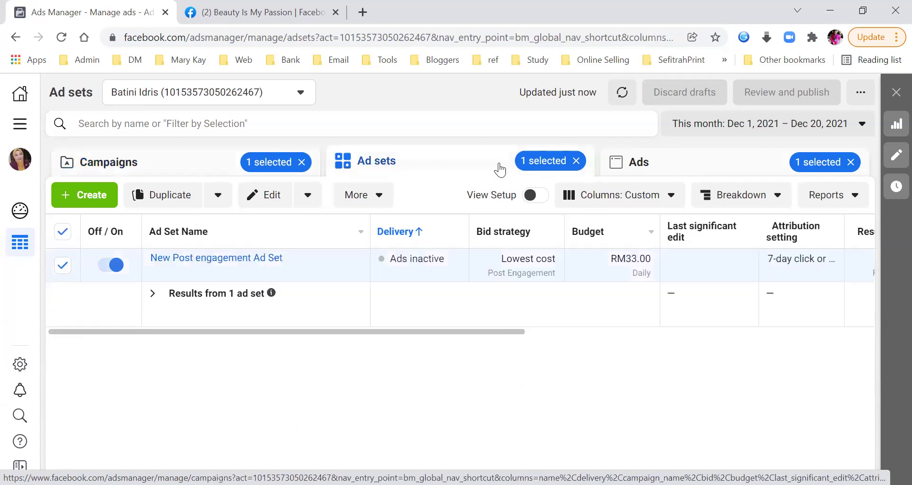
{"action": "left_click", "coordinate": [675, 164]}
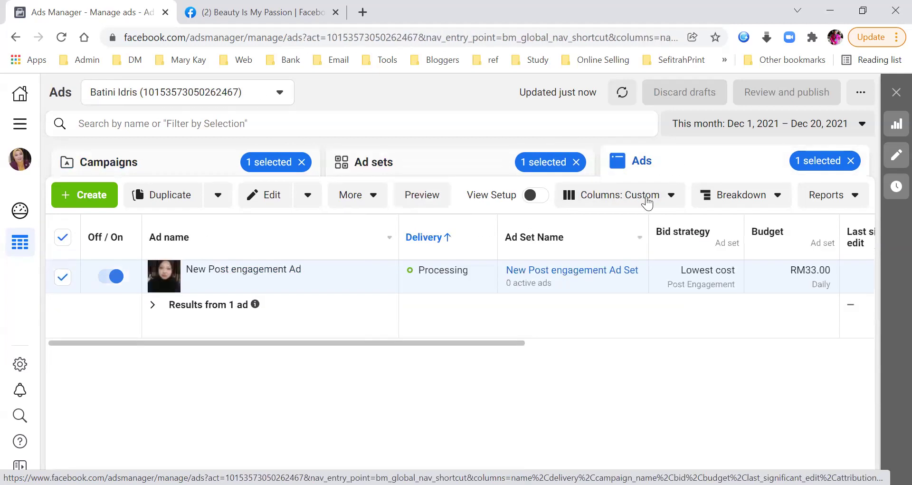
{"action": "left_click_drag", "start_coordinate": [501, 344], "coordinate": [195, 362]}
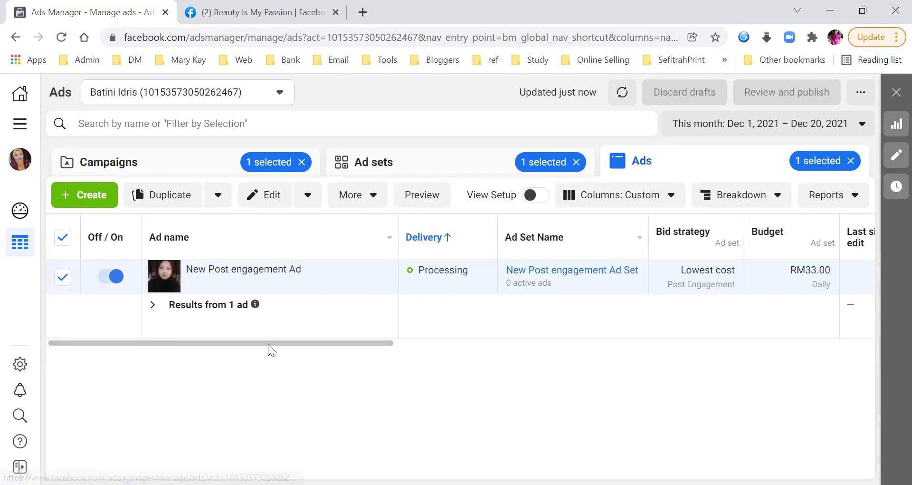
{"action": "left_click", "coordinate": [488, 158]}
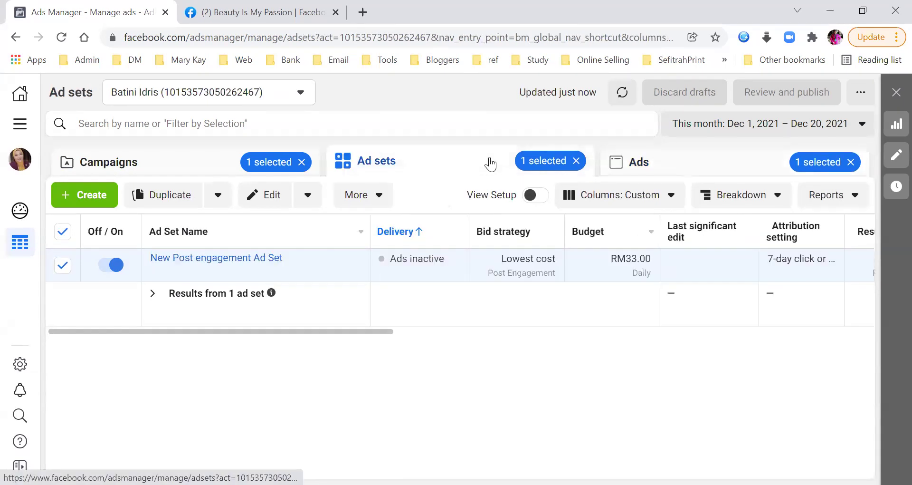
Step: Reopen the test campaign's ad for editing and review its creative, call to action and tracking settings
{"action": "left_click", "coordinate": [142, 167]}
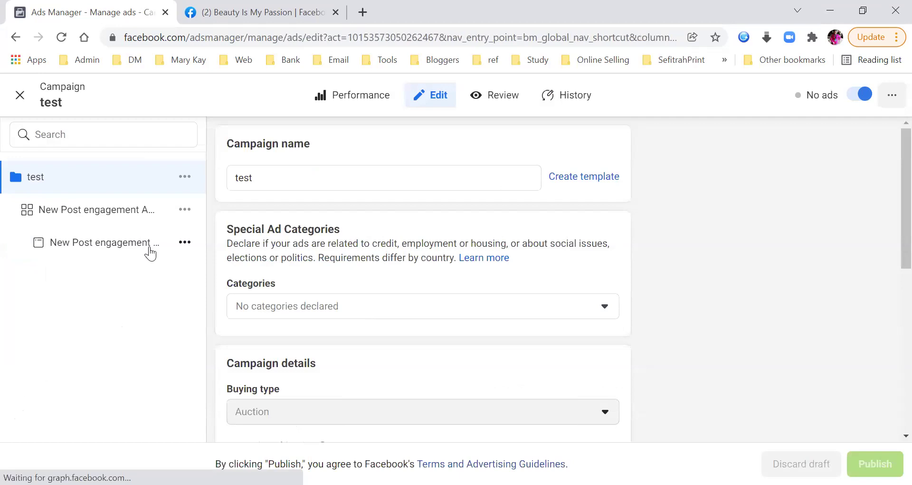
{"action": "scroll", "coordinate": [466, 323], "scroll_direction": "down", "scroll_amount": 5}
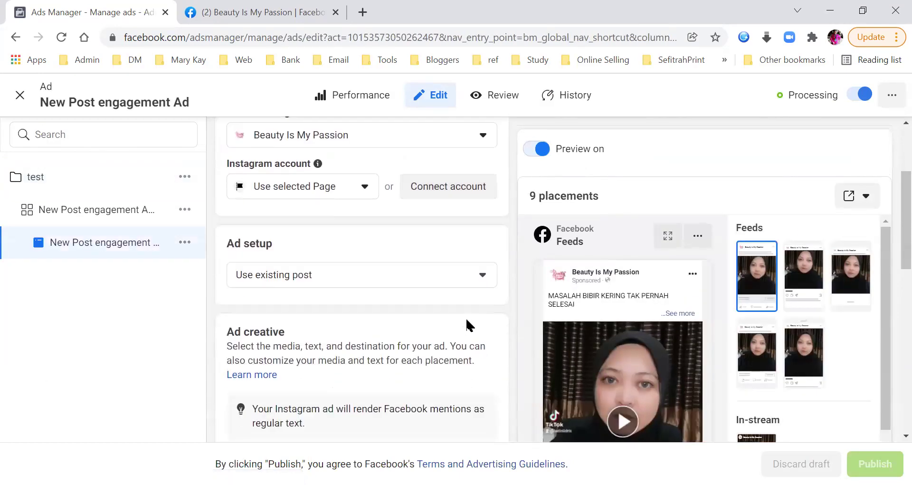
{"action": "scroll", "coordinate": [468, 323], "scroll_direction": "down", "scroll_amount": 2}
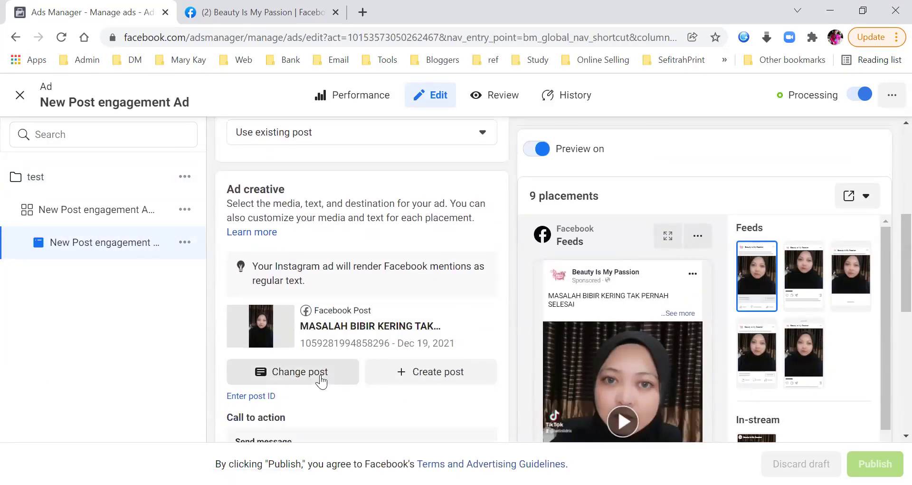
{"action": "scroll", "coordinate": [361, 331], "scroll_direction": "down", "scroll_amount": 7}
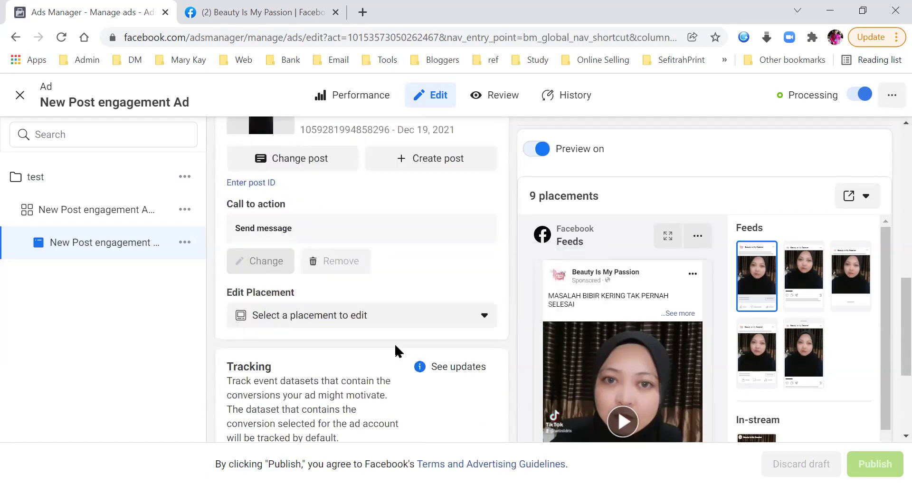
{"action": "scroll", "coordinate": [396, 340], "scroll_direction": "down", "scroll_amount": 2}
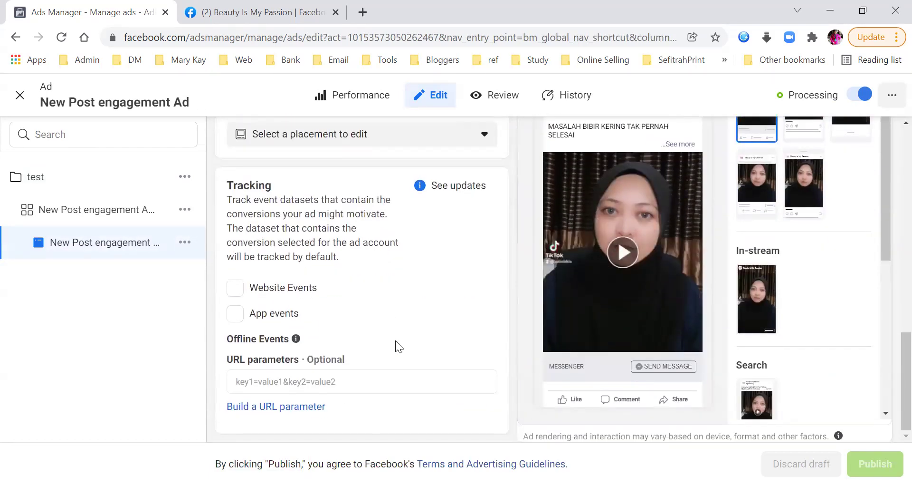
{"action": "scroll", "coordinate": [395, 341], "scroll_direction": "up", "scroll_amount": 3}
{"action": "scroll", "coordinate": [395, 340], "scroll_direction": "up", "scroll_amount": 3}
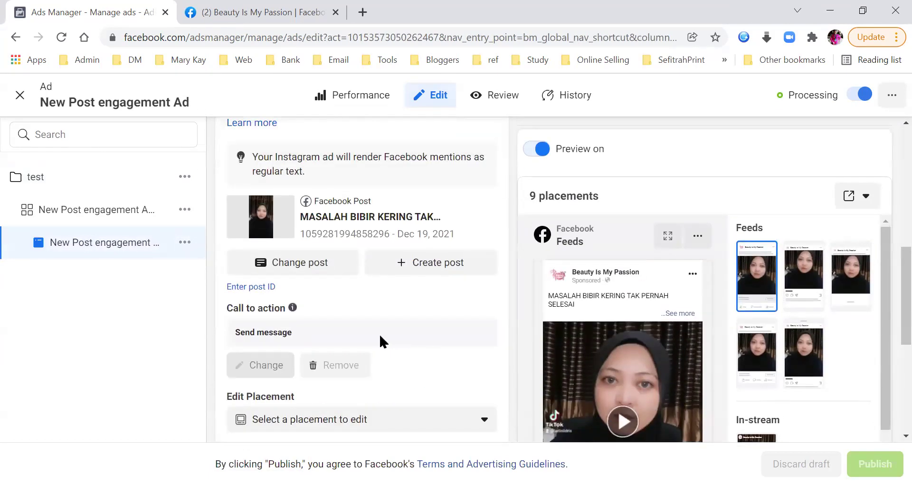
Step: Change the published ad's post selection, choosing MASALAH BIBIR KERING TAK PERNAH SELESAI again
{"action": "left_click", "coordinate": [325, 259]}
{"action": "left_click", "coordinate": [274, 323]}
{"action": "left_click", "coordinate": [694, 440]}
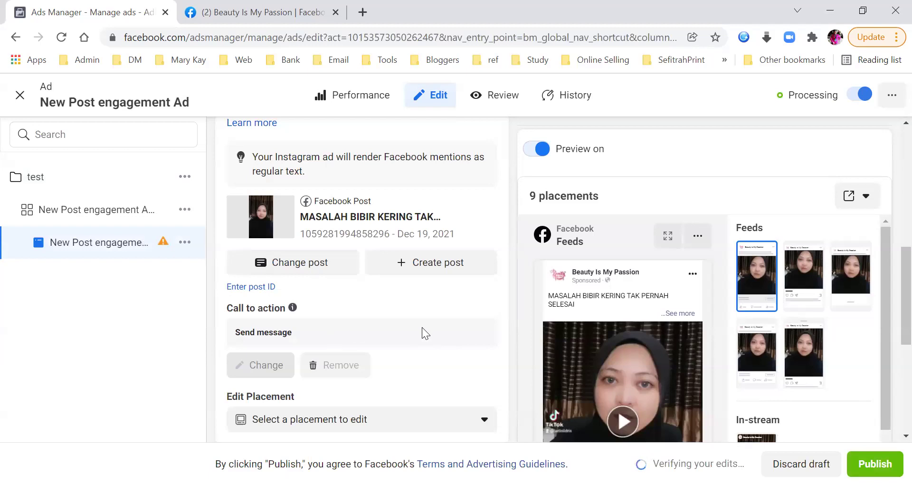
Step: Examine the ad's editable placement groups and its tracking options
{"action": "scroll", "coordinate": [422, 328], "scroll_direction": "down", "scroll_amount": 3}
{"action": "left_click", "coordinate": [420, 288]}
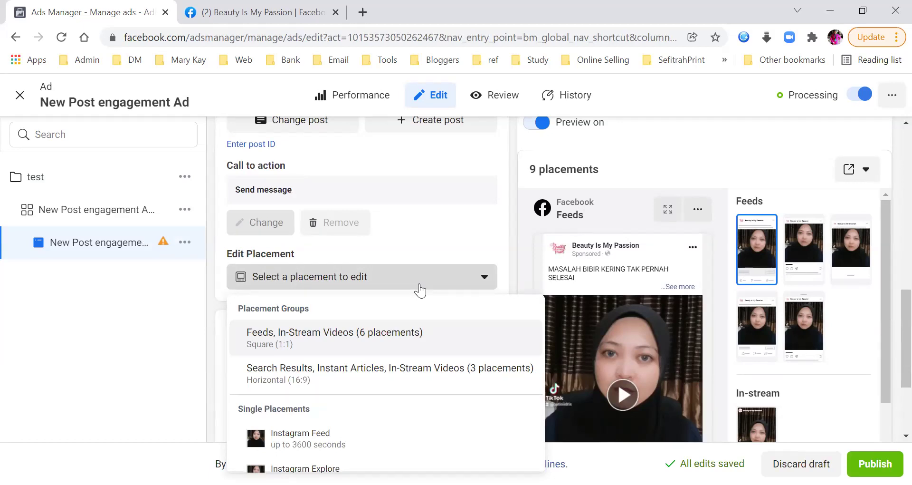
{"action": "left_click", "coordinate": [420, 277]}
{"action": "scroll", "coordinate": [420, 289], "scroll_direction": "down", "scroll_amount": 3}
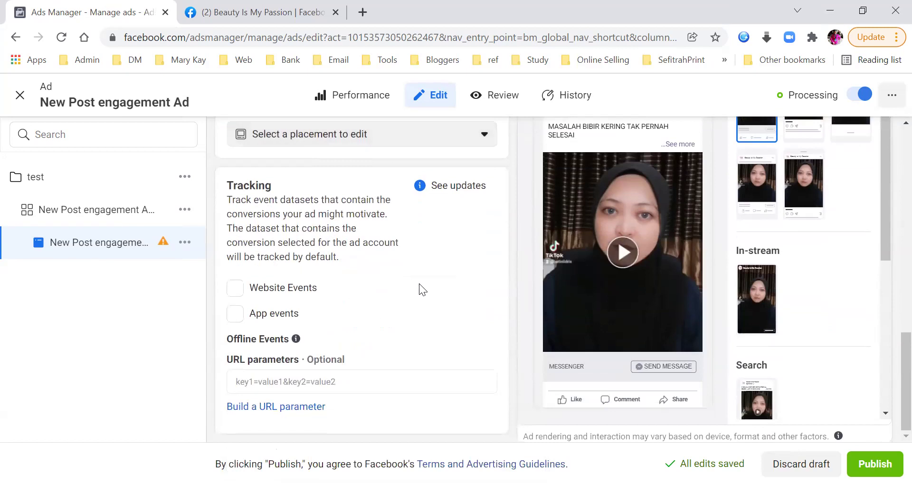
Step: Publish the edited New Post engagement Ad and close its editor to return to the campaign list
{"action": "scroll", "coordinate": [704, 383], "scroll_direction": "up", "scroll_amount": 9}
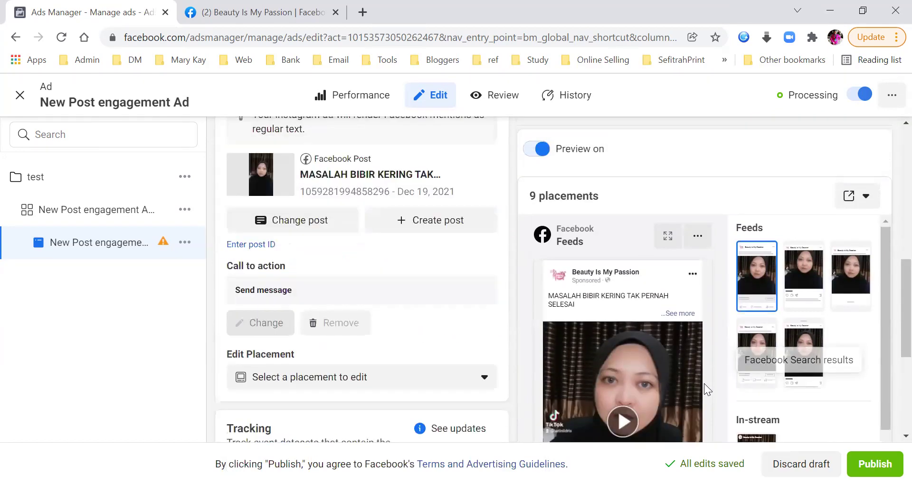
{"action": "scroll", "coordinate": [361, 285], "scroll_direction": "up", "scroll_amount": 5}
{"action": "mouse_move", "coordinate": [163, 242]}
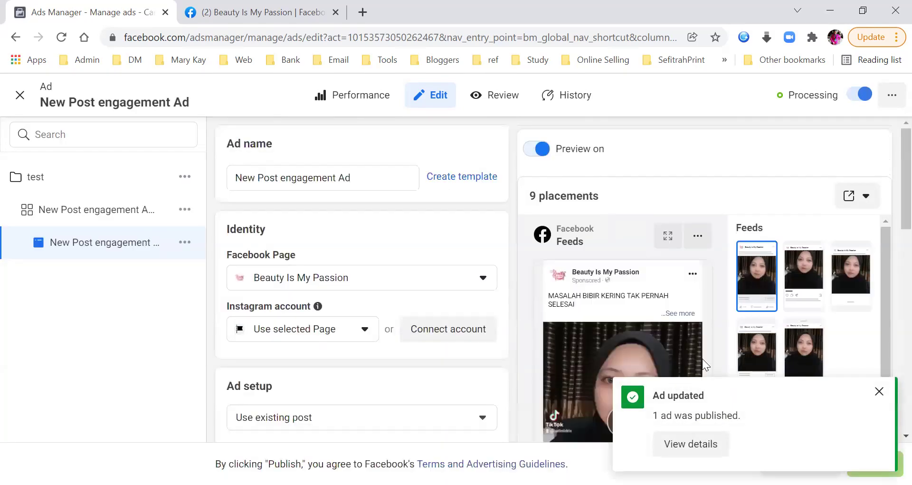
{"action": "left_click", "coordinate": [880, 391]}
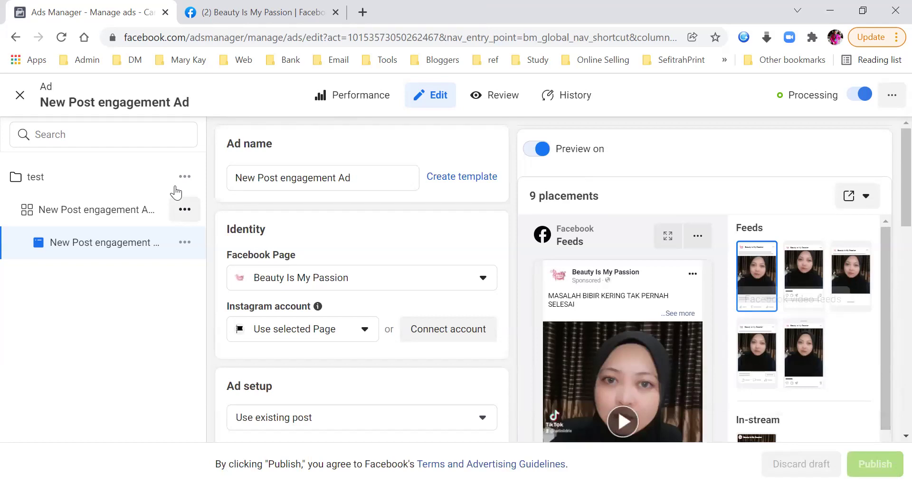
{"action": "left_click", "coordinate": [20, 94]}
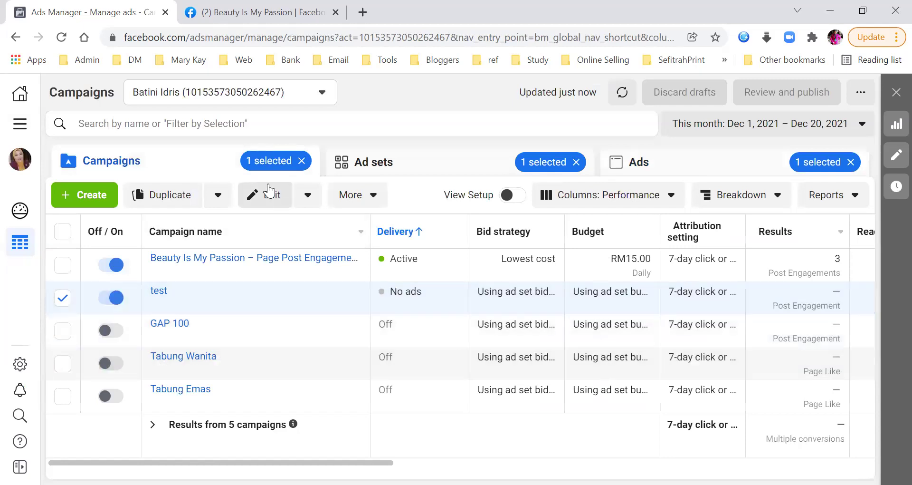
Step: Clear the selections at campaign, ad set and ad level so the ads list is no longer filtered to the test campaign
{"action": "left_click", "coordinate": [659, 170]}
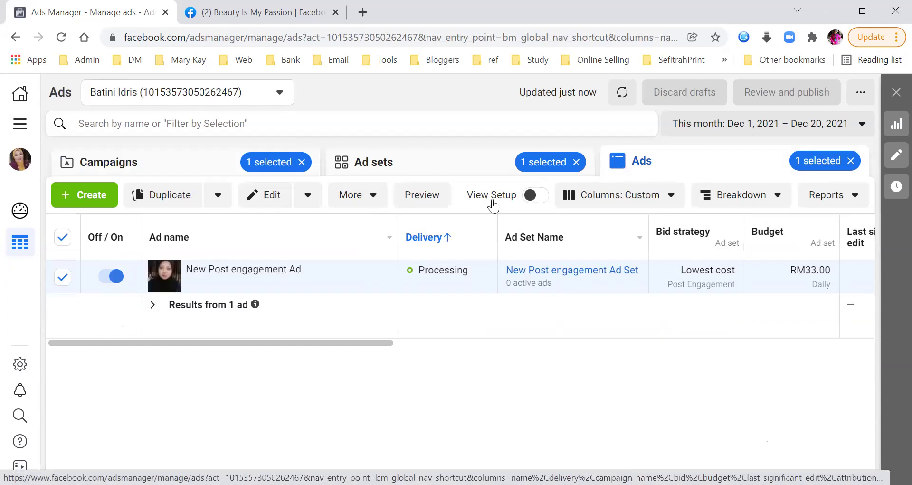
{"action": "left_click", "coordinate": [224, 172]}
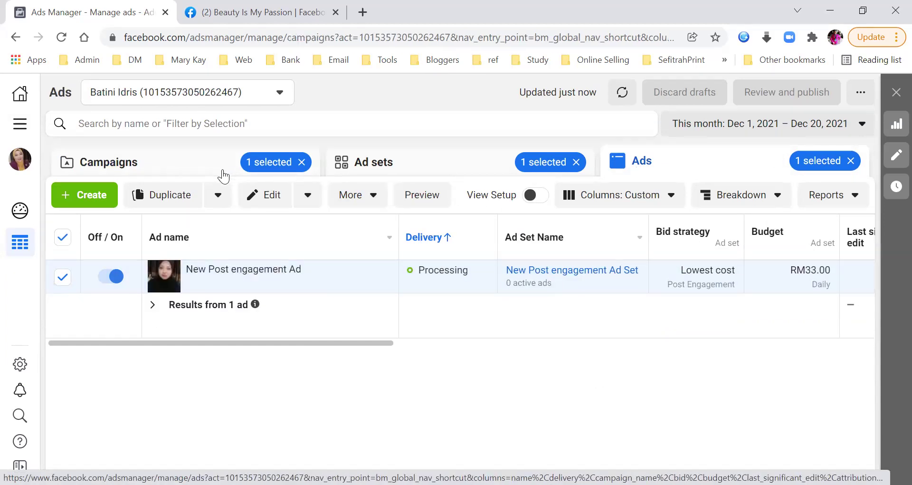
{"action": "left_click", "coordinate": [301, 161]}
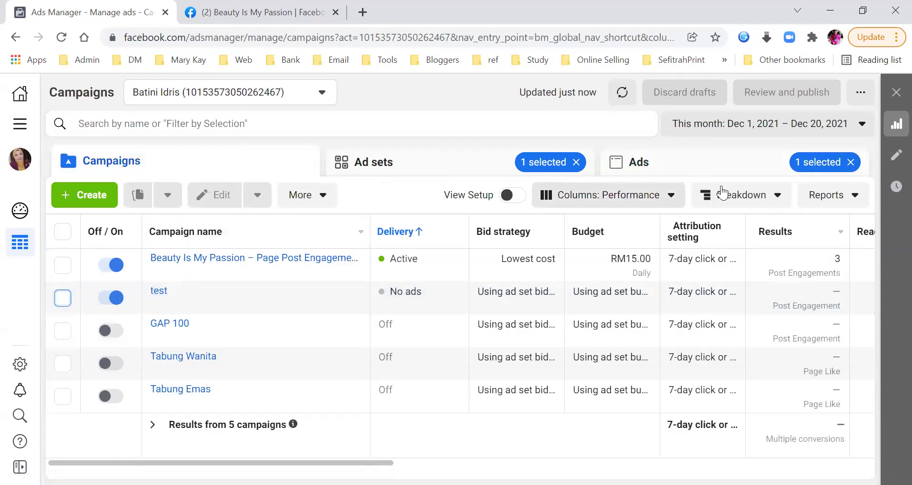
{"action": "left_click", "coordinate": [484, 171]}
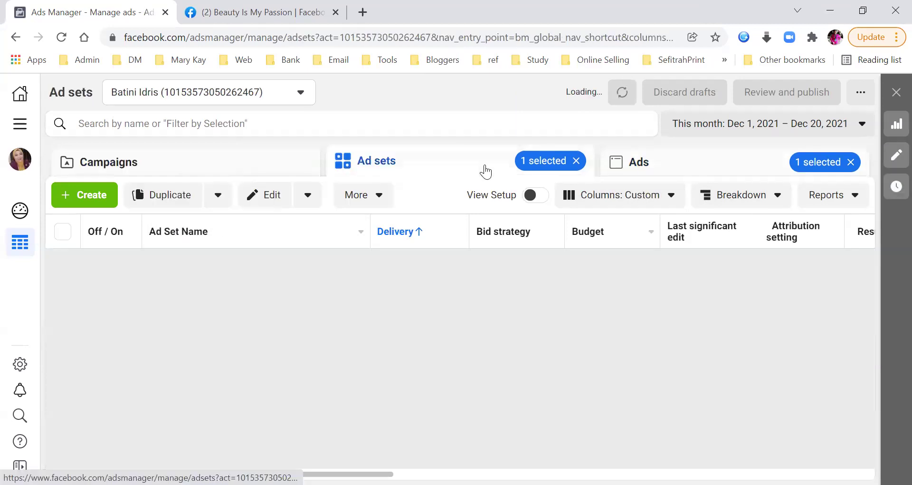
{"action": "left_click", "coordinate": [63, 279]}
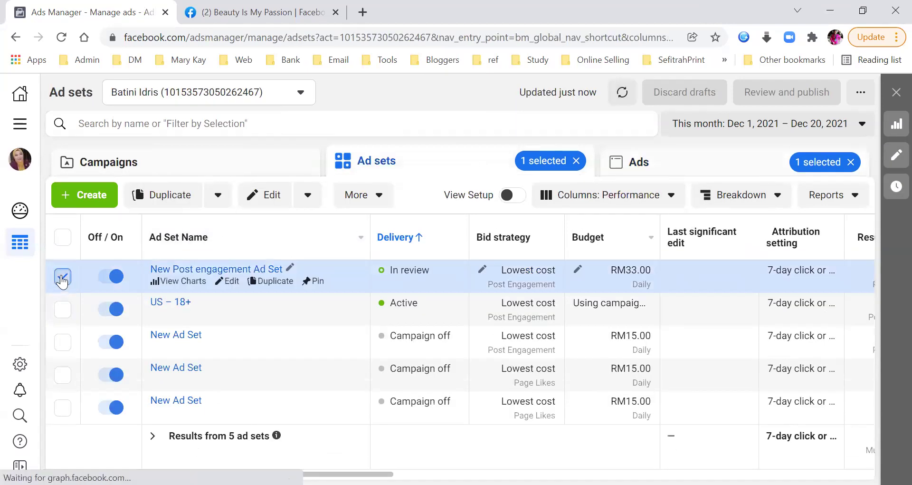
{"action": "left_click", "coordinate": [693, 164]}
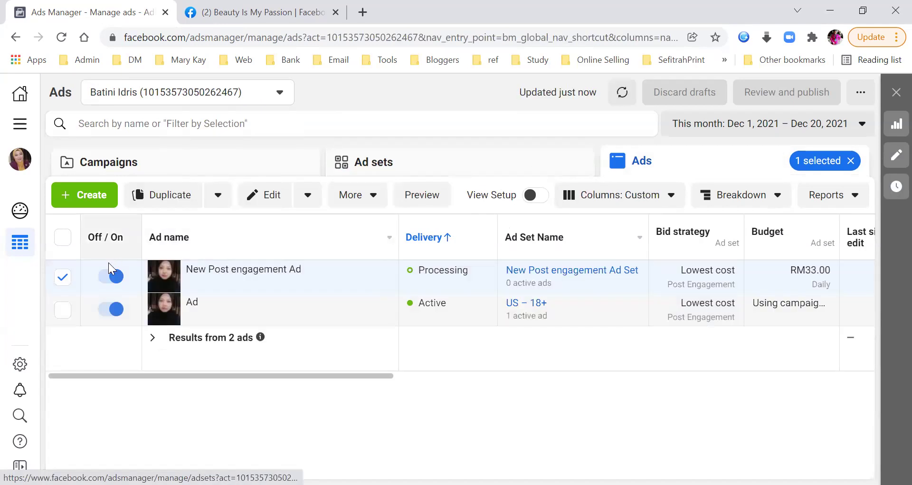
{"action": "left_click", "coordinate": [63, 277]}
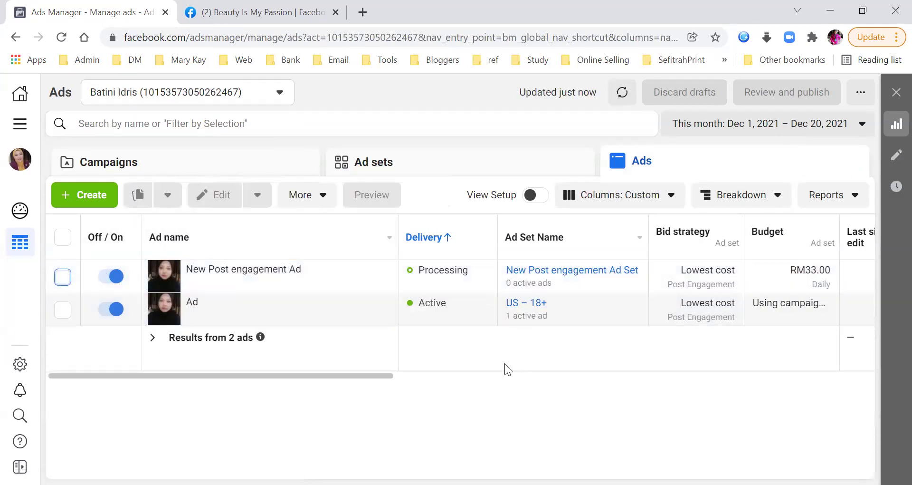
Step: Check the delivery status of New Post engagement Ad in the ads list
{"action": "left_click", "coordinate": [478, 270]}
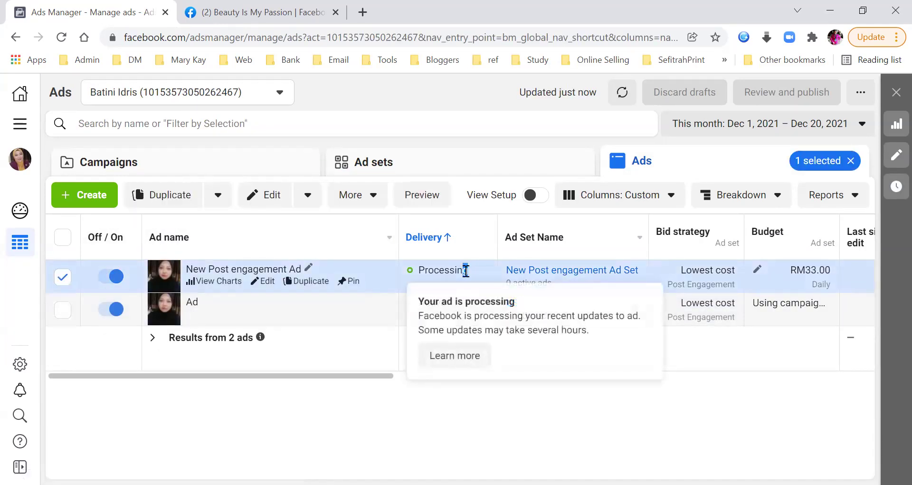
{"action": "left_click_drag", "start_coordinate": [470, 270], "coordinate": [414, 273]}
{"action": "left_click", "coordinate": [706, 412]}
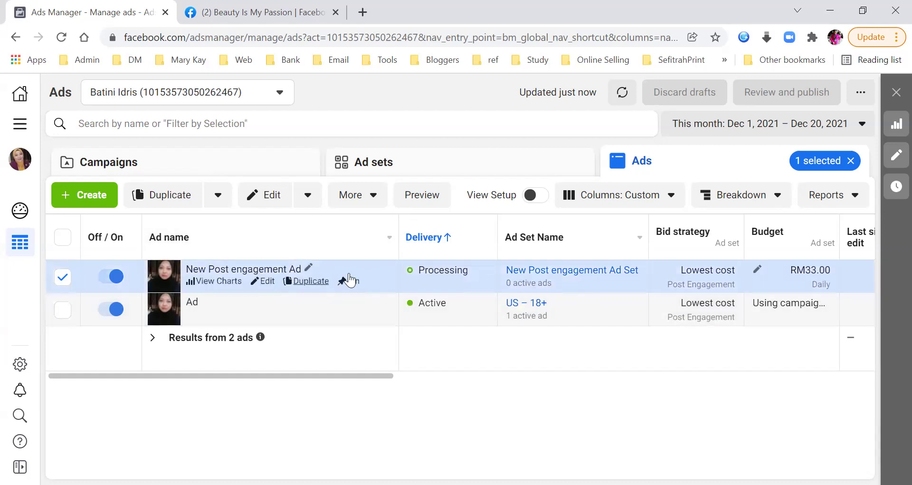
{"action": "mouse_move", "coordinate": [421, 271]}
{"action": "left_click_drag", "start_coordinate": [421, 271], "coordinate": [472, 271]}
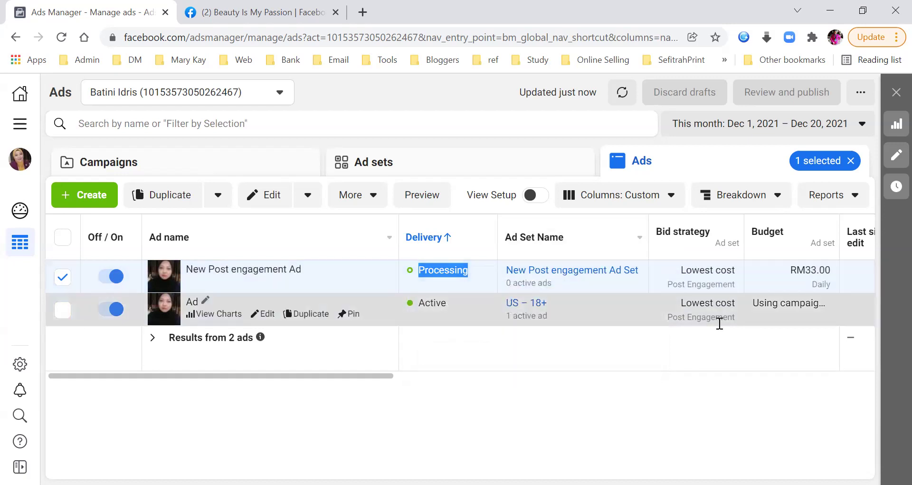
{"action": "left_click", "coordinate": [658, 395]}
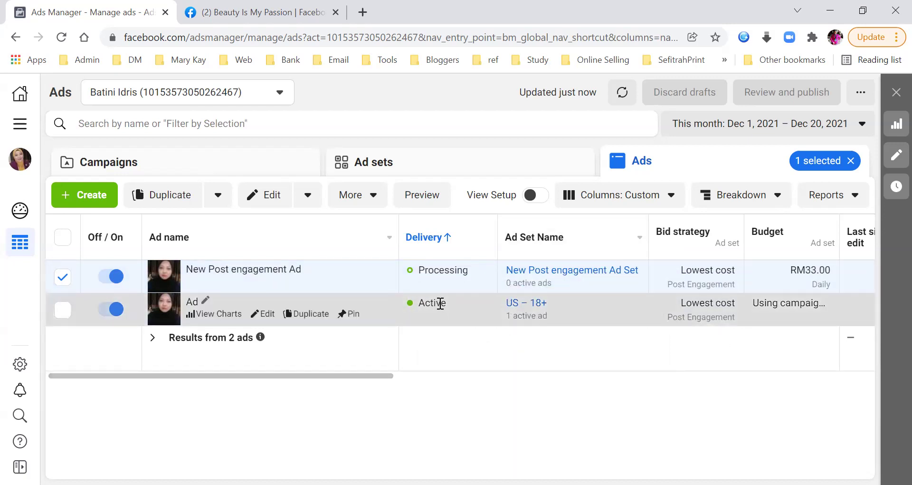